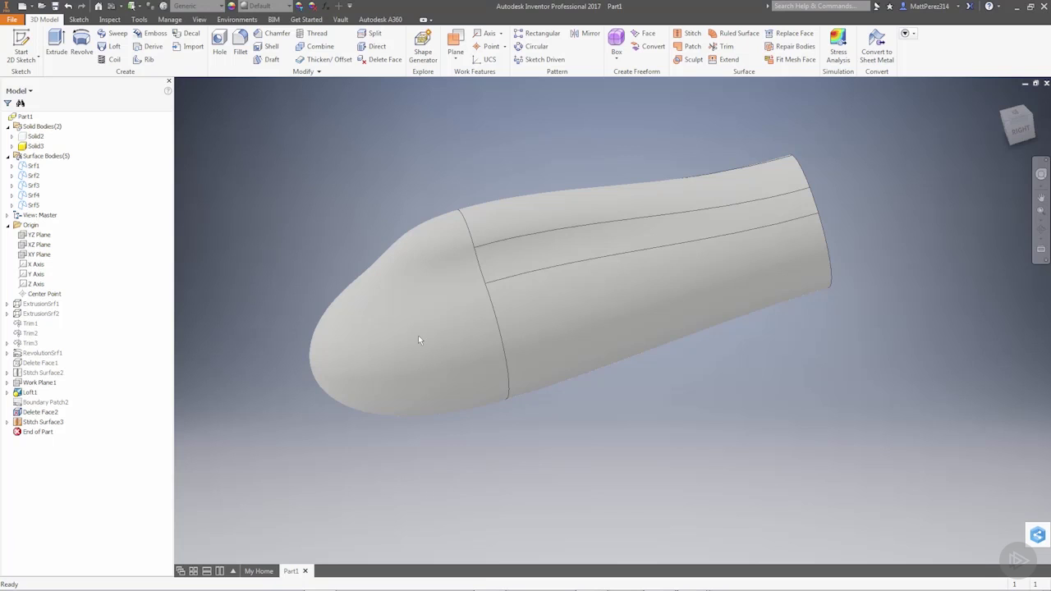
Turn off visibility of the Solid3 body in the Model browser.
{"action": "right_click", "coordinate": [30, 147]}
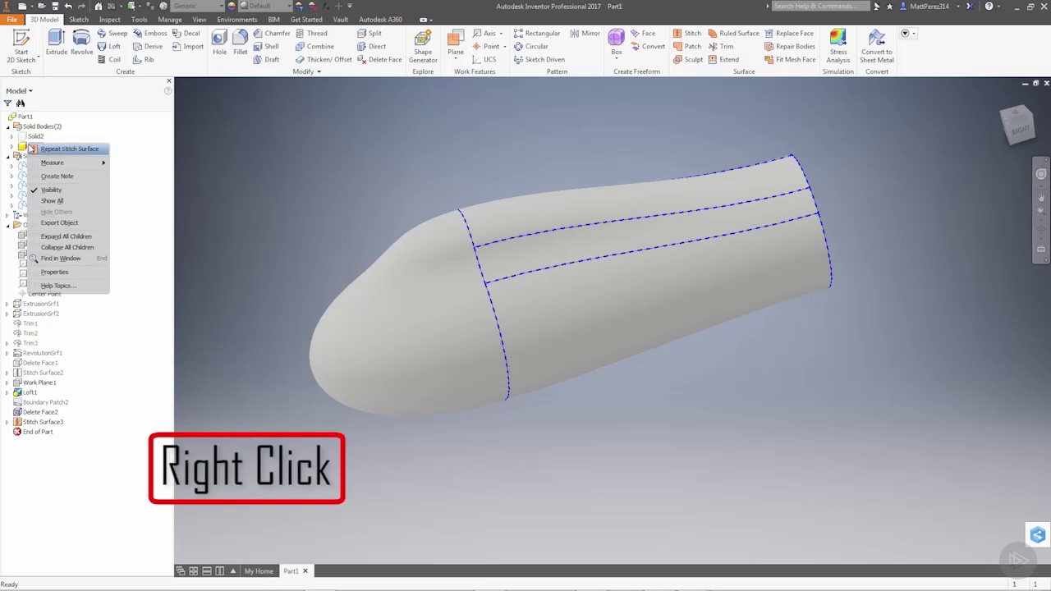
{"action": "left_click", "coordinate": [63, 189]}
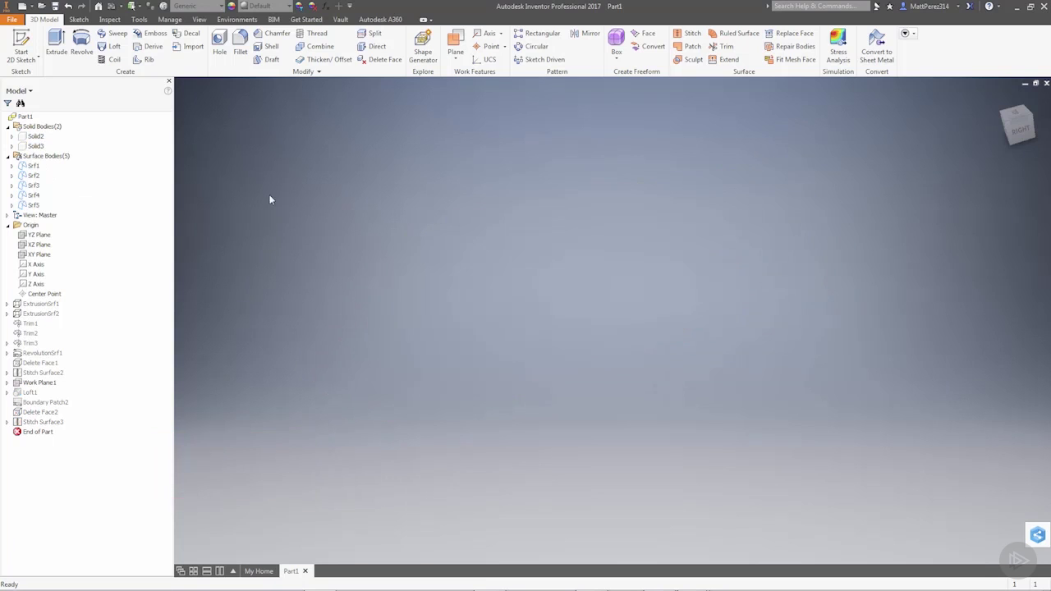
Start a new sketch on the XY Plane using the interpolation spline tool.
{"action": "left_click", "coordinate": [38, 254]}
{"action": "right_click", "coordinate": [36, 255]}
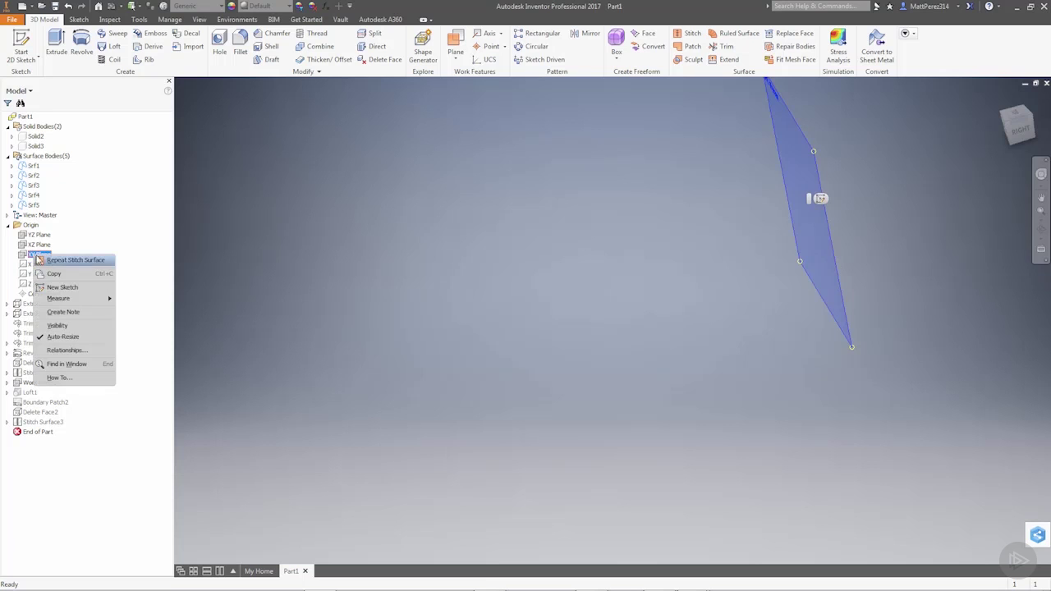
{"action": "left_click", "coordinate": [62, 287]}
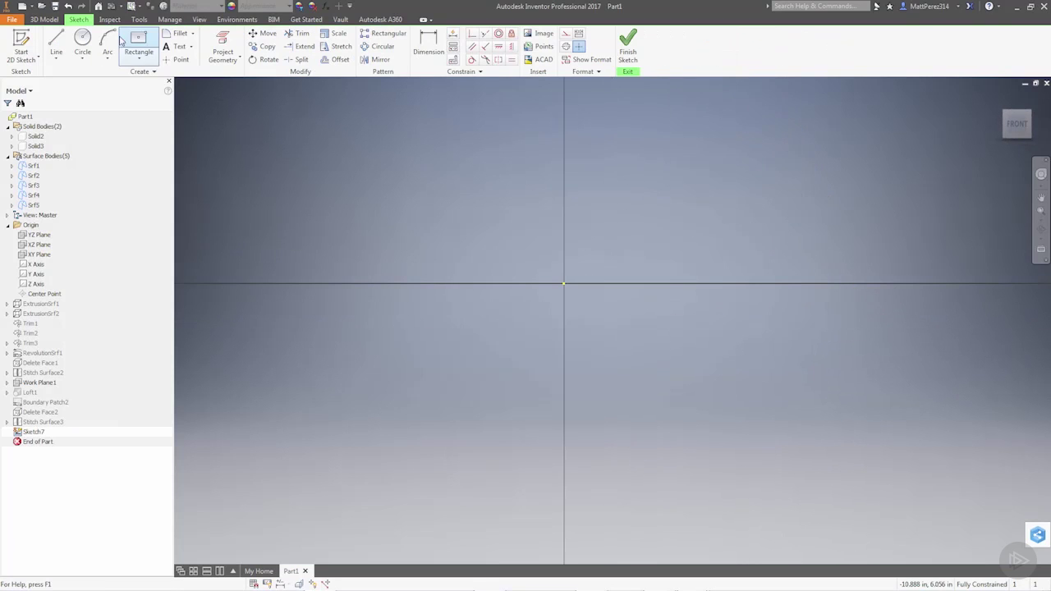
{"action": "left_click", "coordinate": [56, 58]}
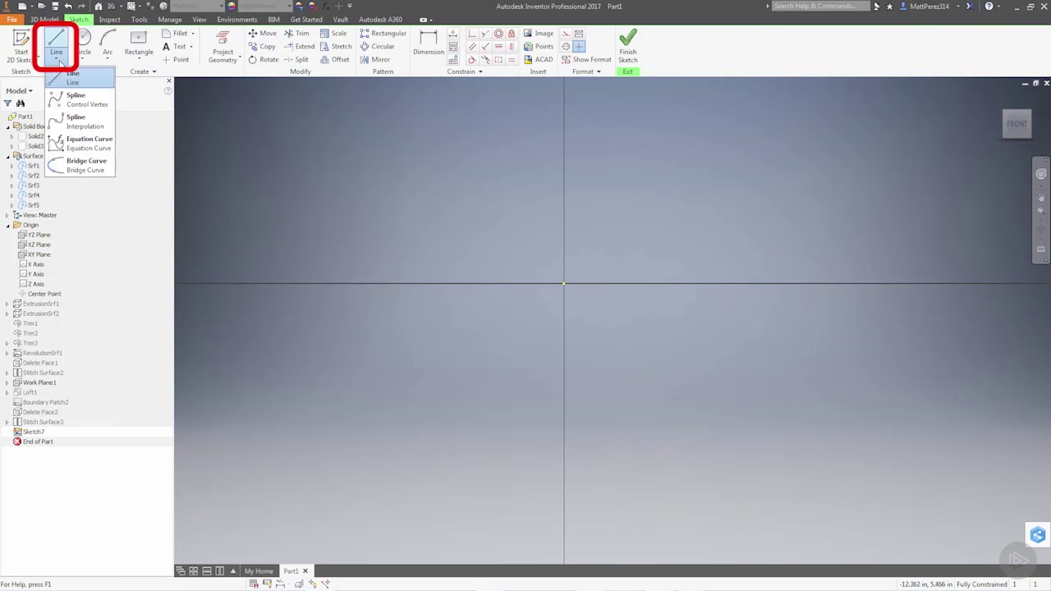
{"action": "left_click", "coordinate": [72, 123]}
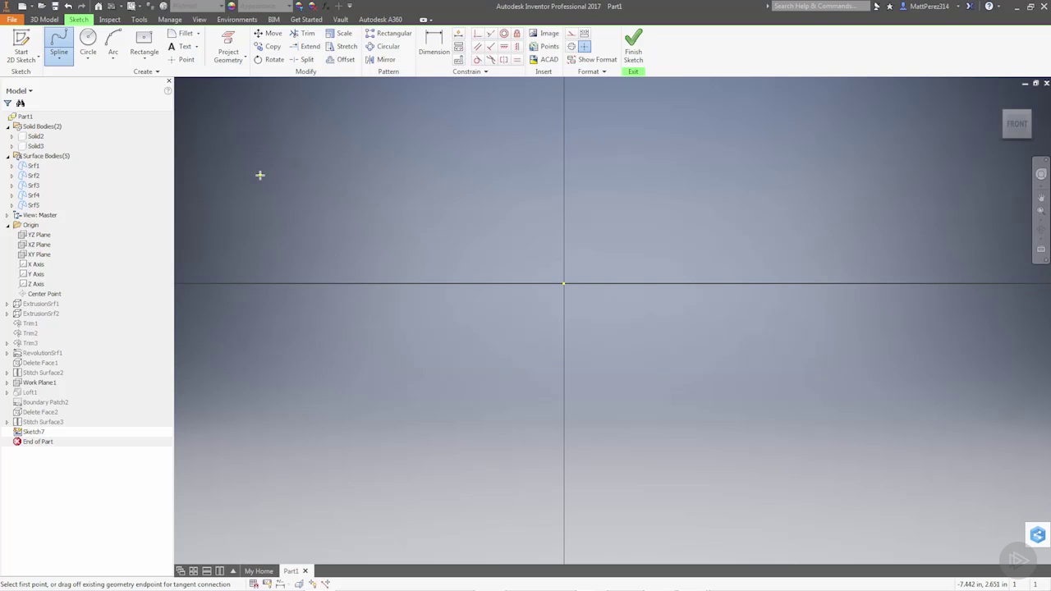
Draw an eight-point wavy spline passing through the origin and finish the sketch.
{"action": "left_click", "coordinate": [213, 177]}
{"action": "left_click", "coordinate": [274, 158]}
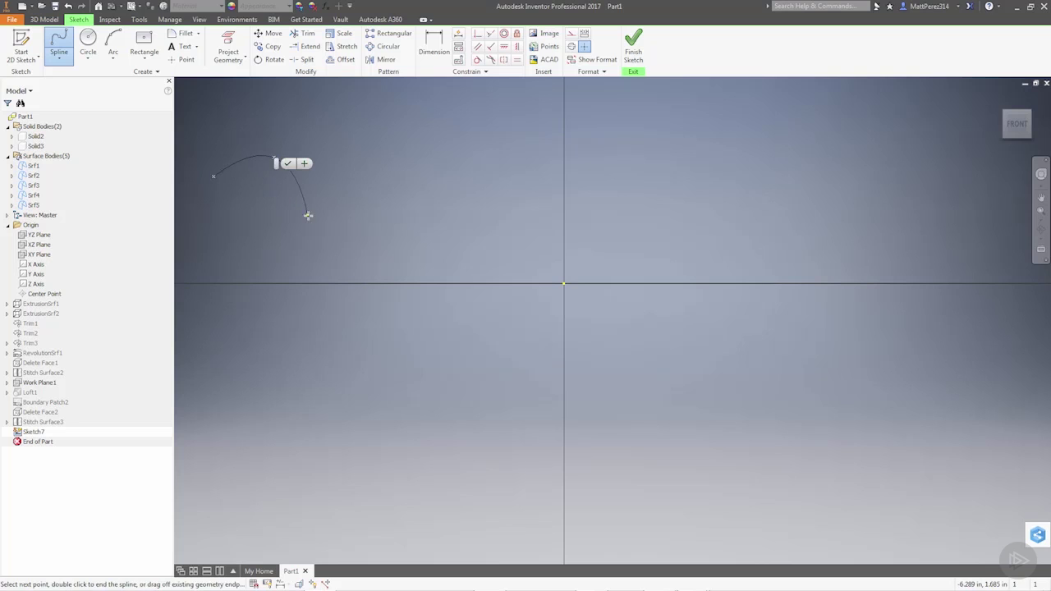
{"action": "left_click", "coordinate": [315, 224]}
{"action": "left_click", "coordinate": [444, 201]}
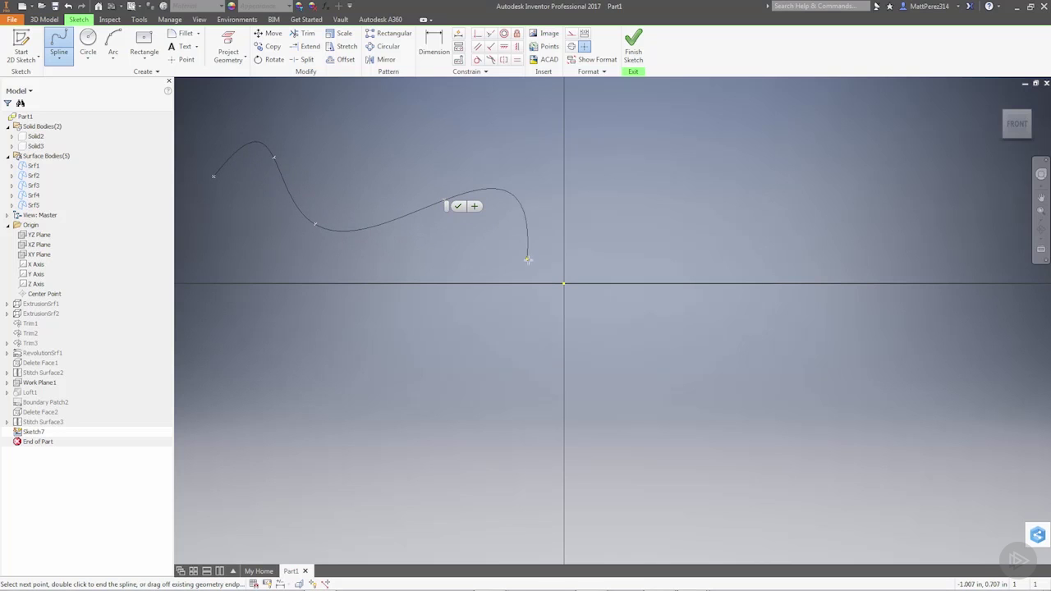
{"action": "left_click", "coordinate": [563, 284]}
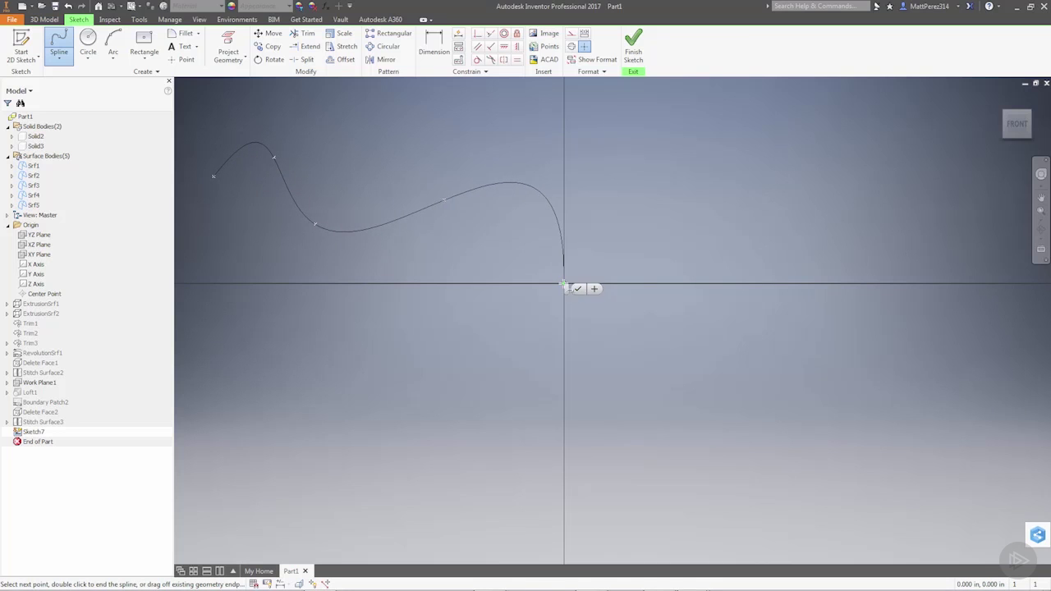
{"action": "left_click", "coordinate": [682, 321]}
{"action": "left_click", "coordinate": [821, 417]}
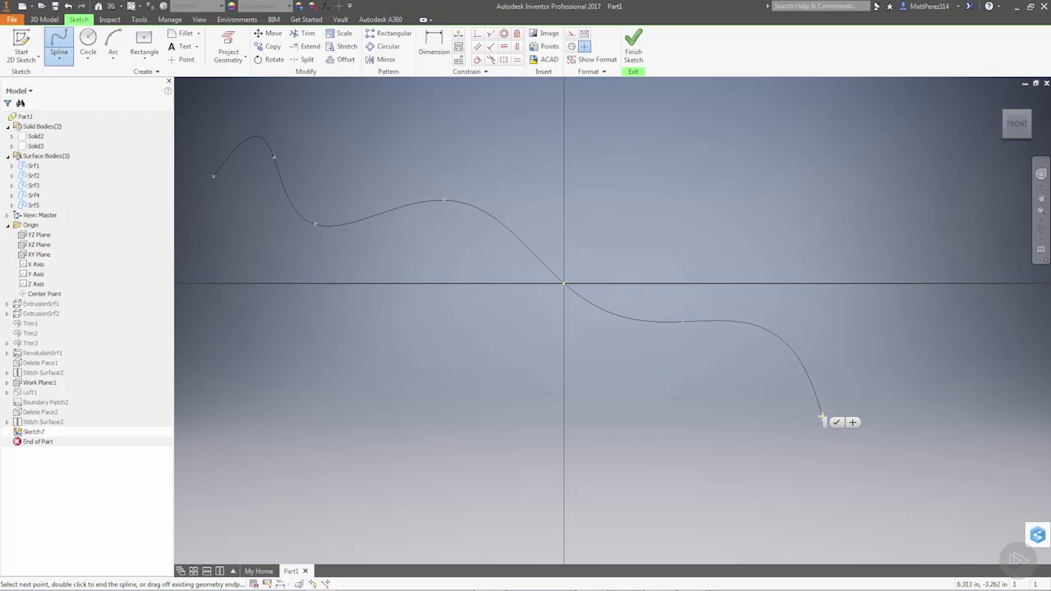
{"action": "double_click", "coordinate": [944, 330]}
{"action": "scroll", "coordinate": [946, 322], "scroll_direction": "down", "scroll_amount": 5}
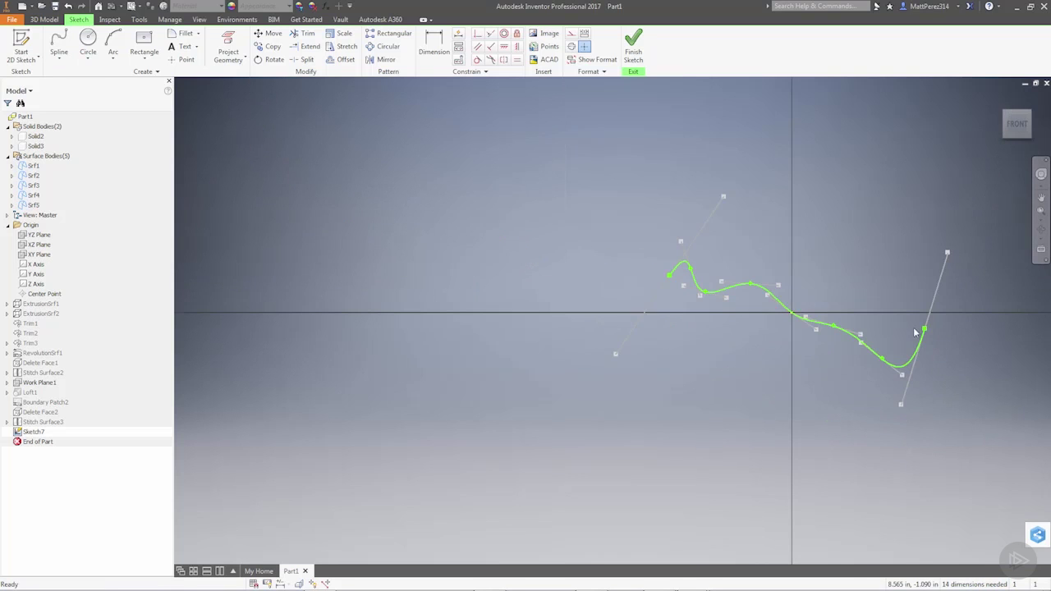
{"action": "scroll", "coordinate": [897, 322], "scroll_direction": "up", "scroll_amount": 5}
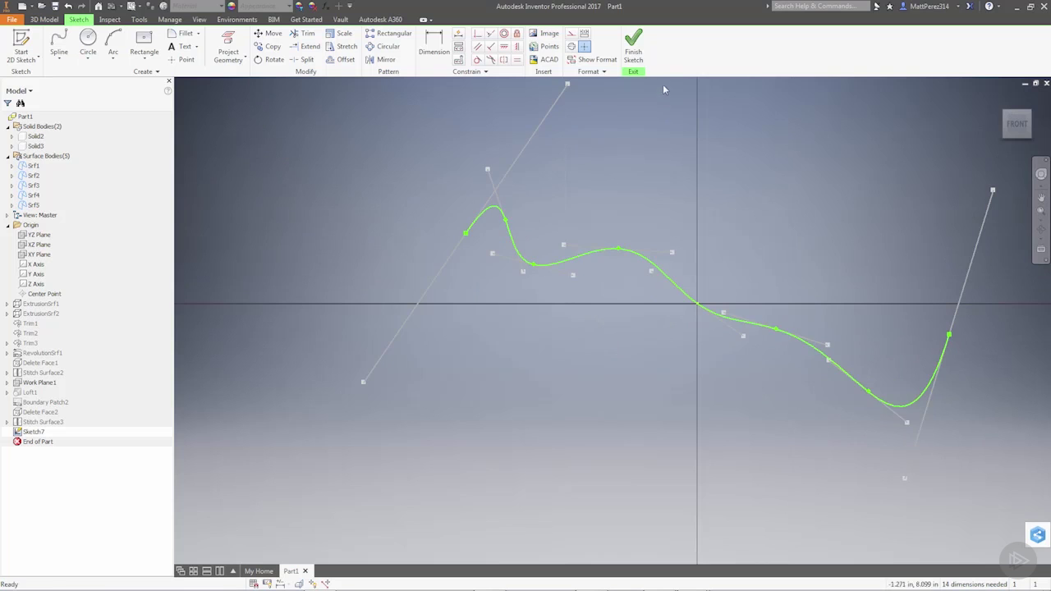
{"action": "left_click", "coordinate": [633, 43]}
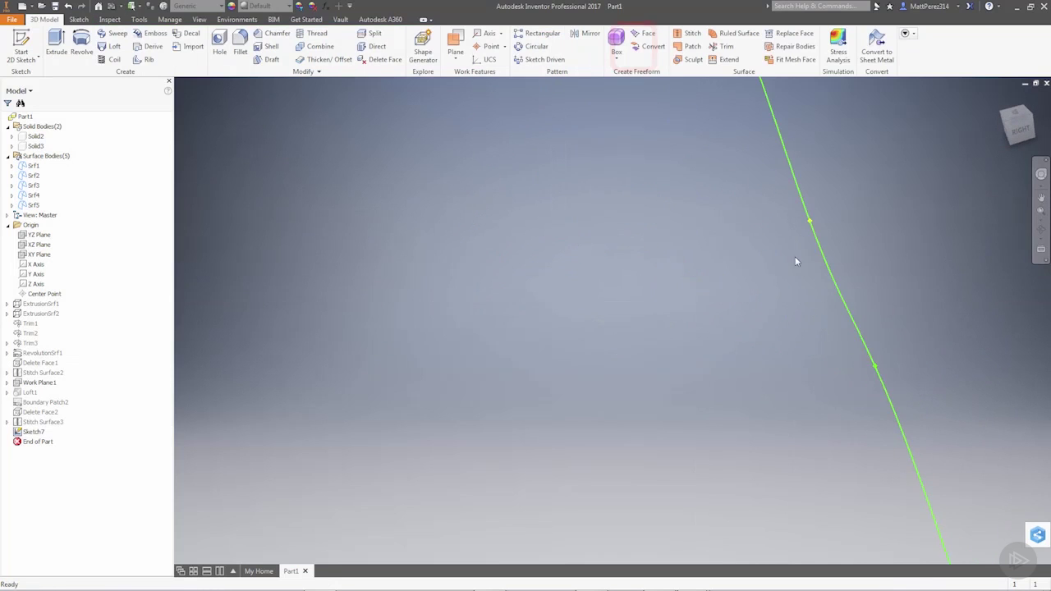
Start a new sketch on Work Plane 1 with the spline tool.
{"action": "right_click", "coordinate": [43, 384]}
{"action": "left_click", "coordinate": [67, 364]}
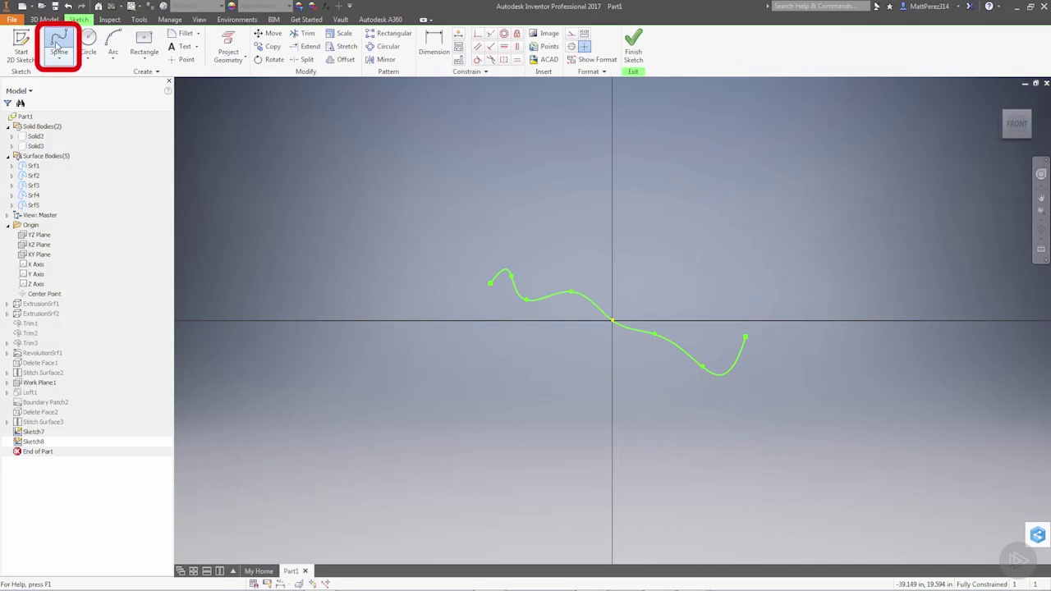
{"action": "left_click", "coordinate": [59, 45]}
Draw a five-point wavy spline that crosses the first curve at the origin.
{"action": "left_click", "coordinate": [466, 350]}
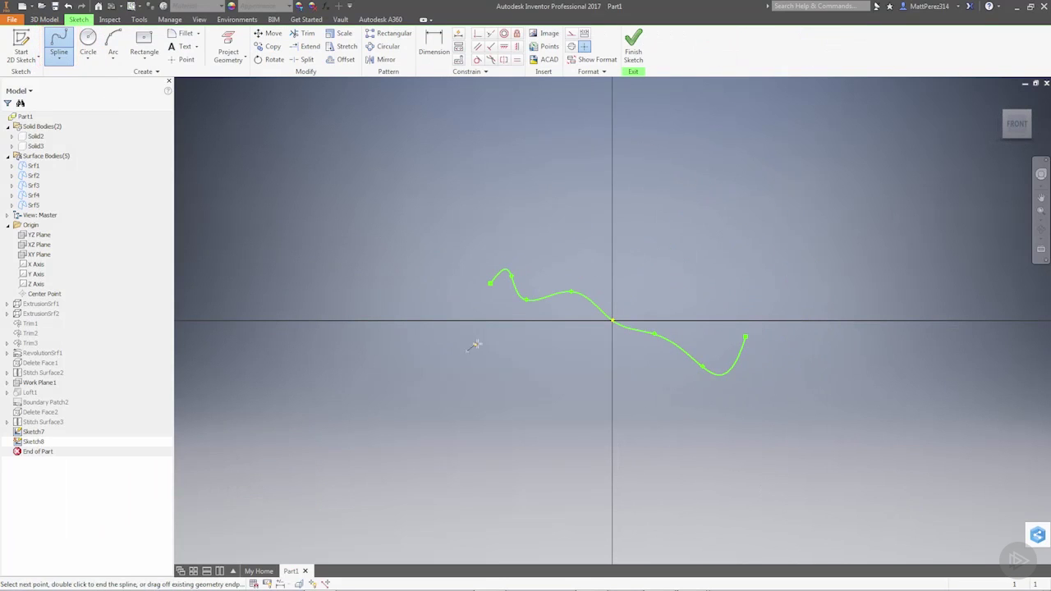
{"action": "left_click", "coordinate": [526, 331]}
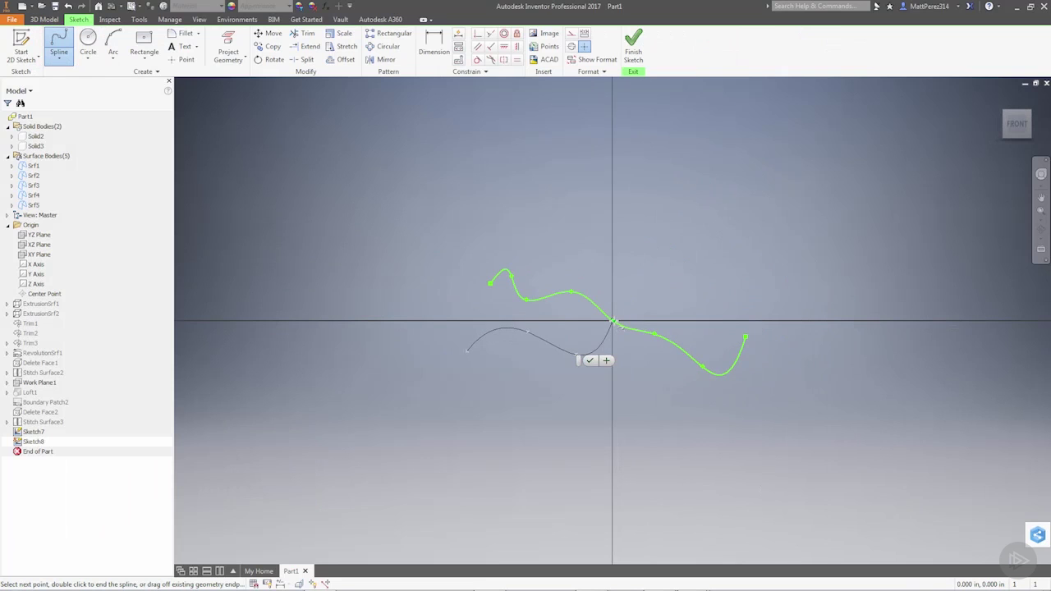
{"action": "left_click", "coordinate": [612, 319]}
{"action": "left_click", "coordinate": [639, 289]}
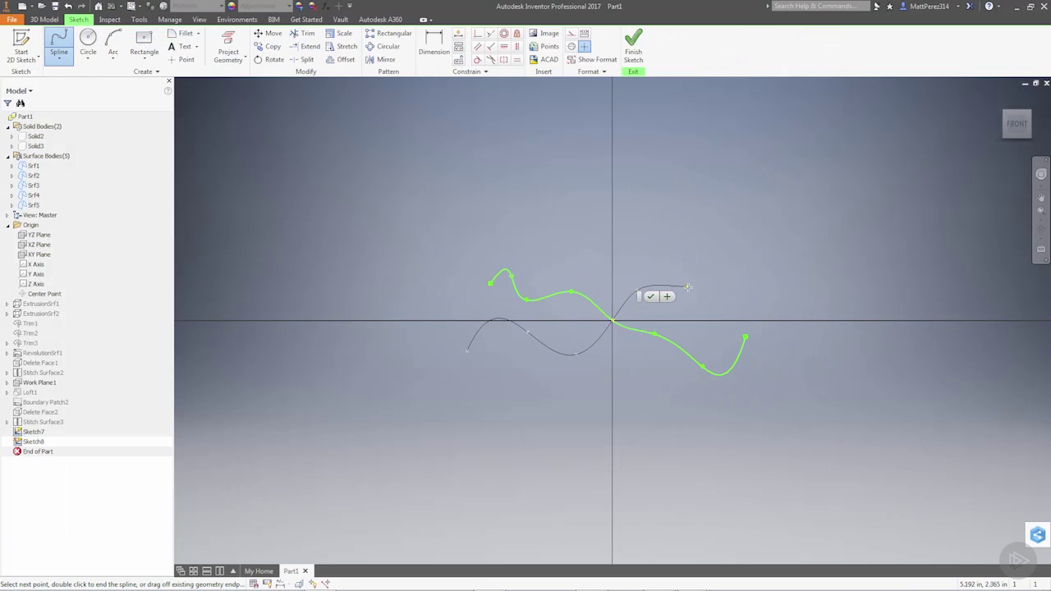
{"action": "double_click", "coordinate": [751, 252]}
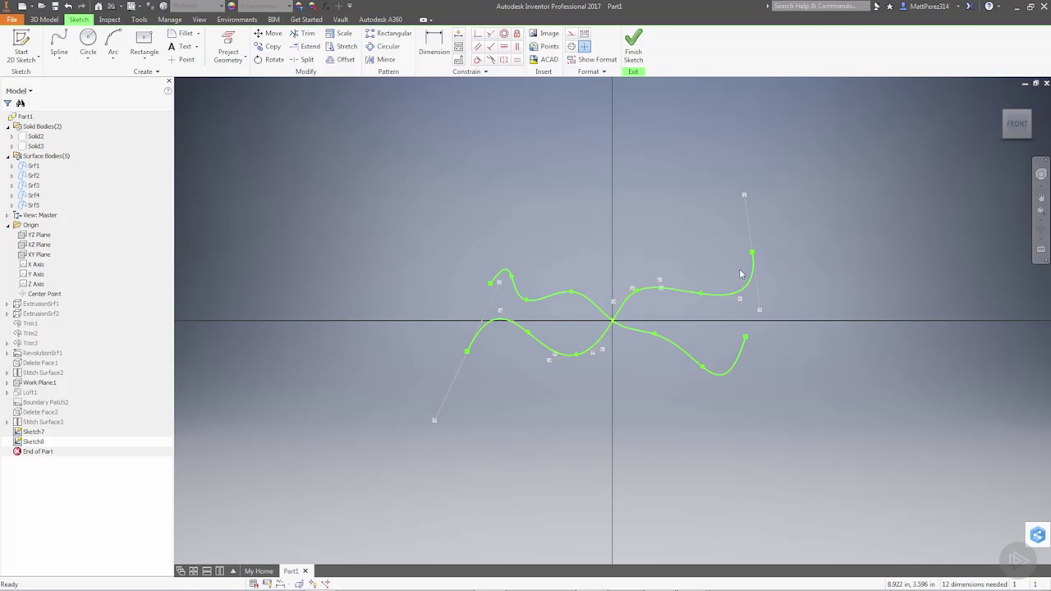
Finish Sketch8 and start a new spline sketch on the YZ Plane.
{"action": "left_click", "coordinate": [633, 45]}
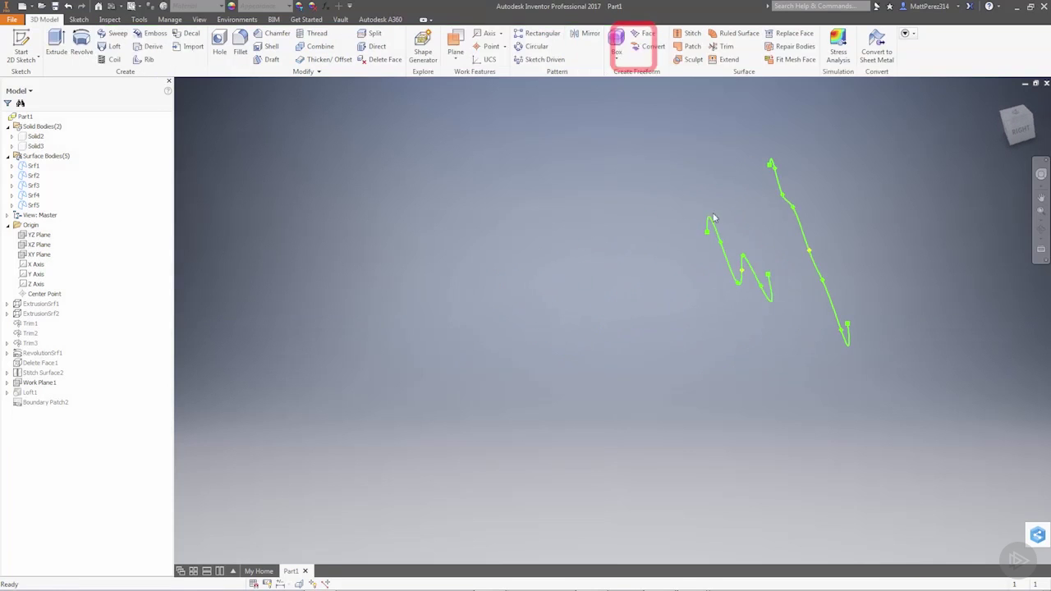
{"action": "scroll", "coordinate": [856, 255], "scroll_direction": "up", "scroll_amount": 3}
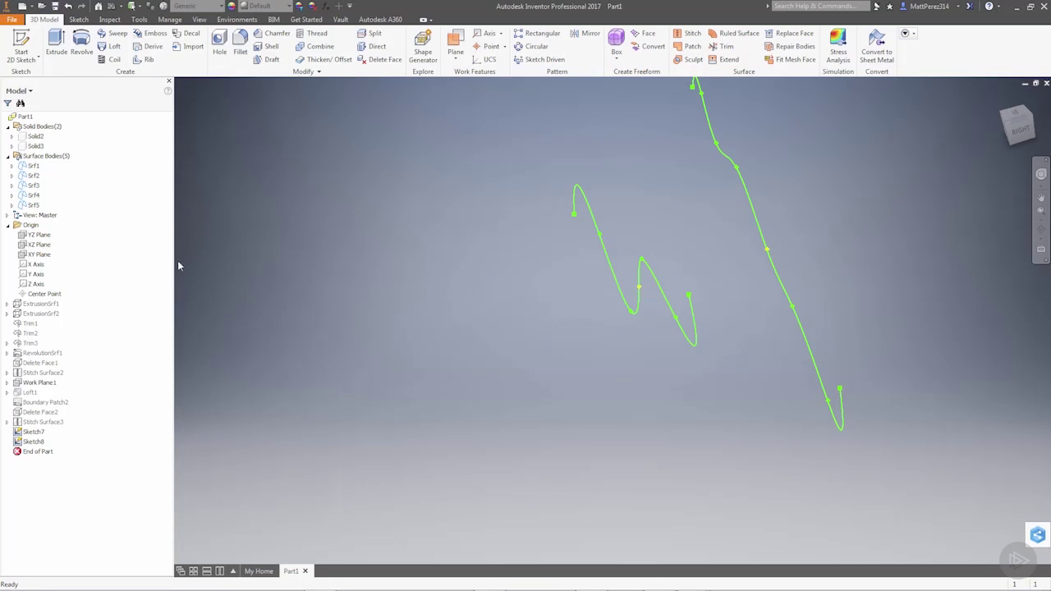
{"action": "left_click", "coordinate": [45, 237]}
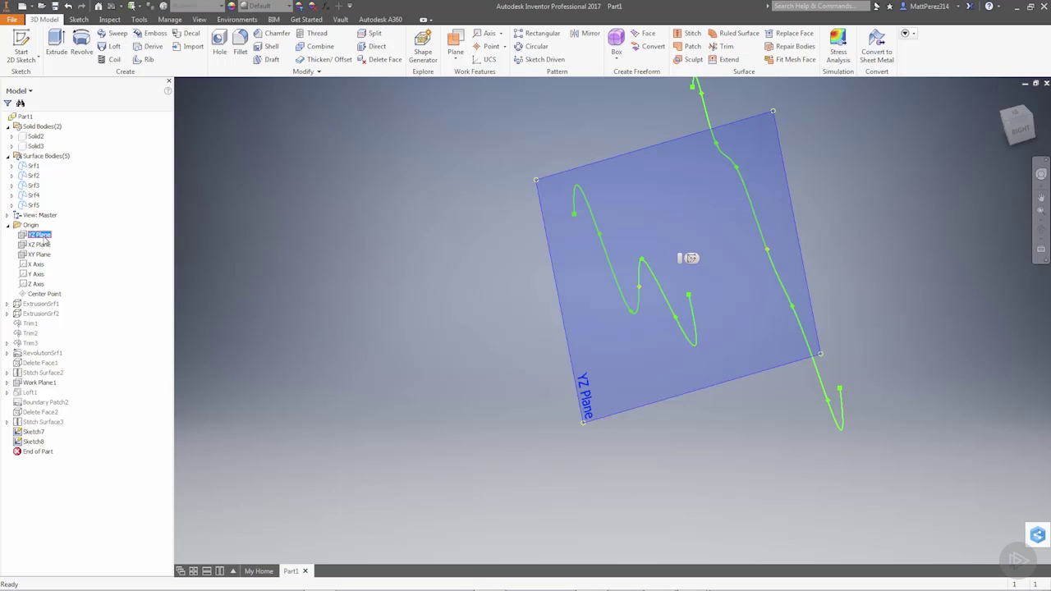
{"action": "right_click", "coordinate": [46, 240]}
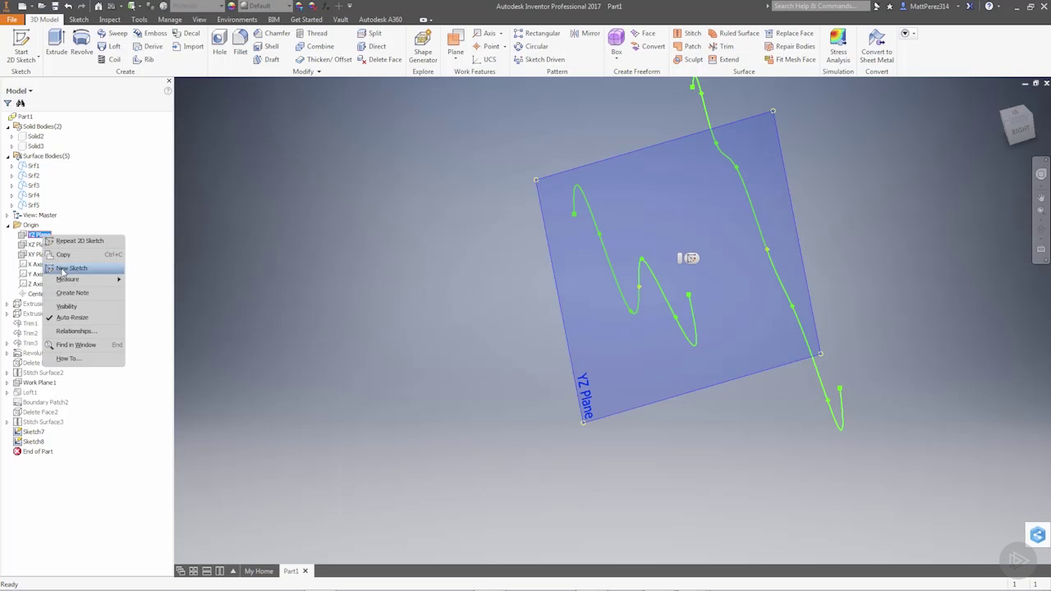
{"action": "left_click", "coordinate": [59, 269]}
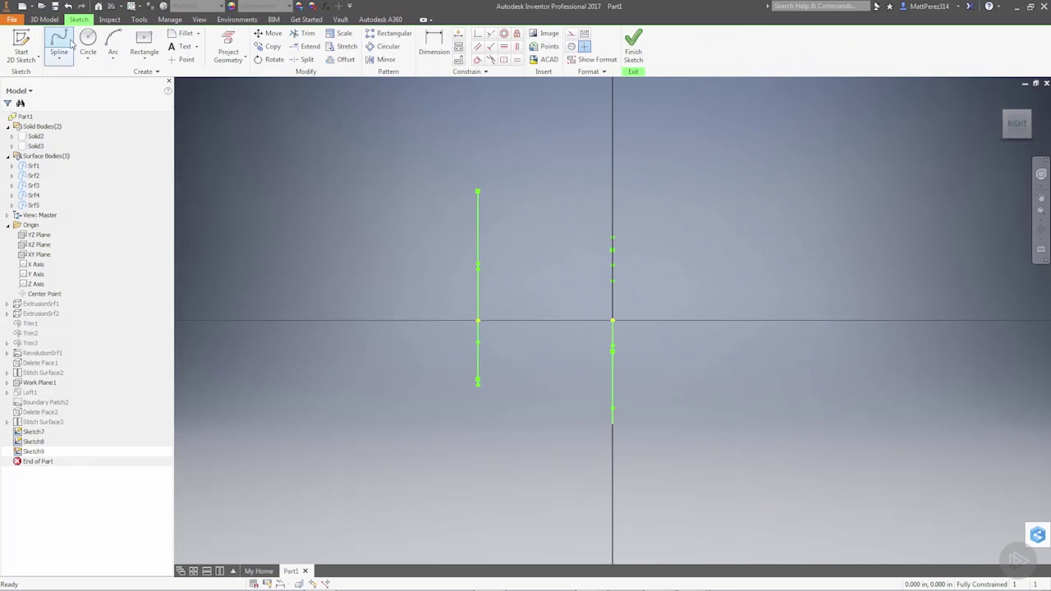
{"action": "left_click", "coordinate": [59, 45]}
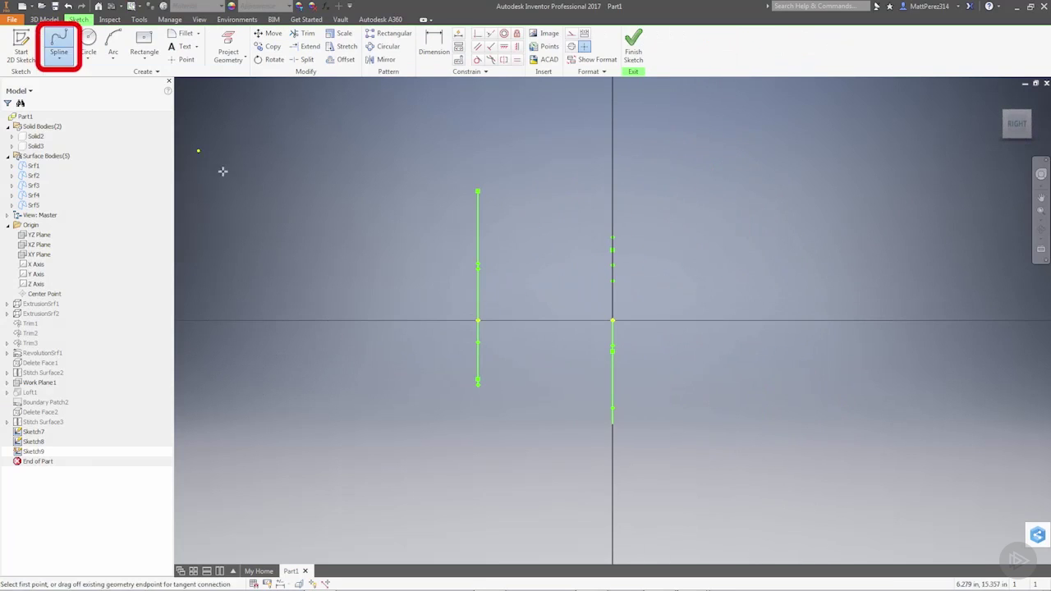
Draw a short S-shaped rail spline from the left section to the right section.
{"action": "left_click", "coordinate": [477, 321]}
{"action": "left_click", "coordinate": [503, 298]}
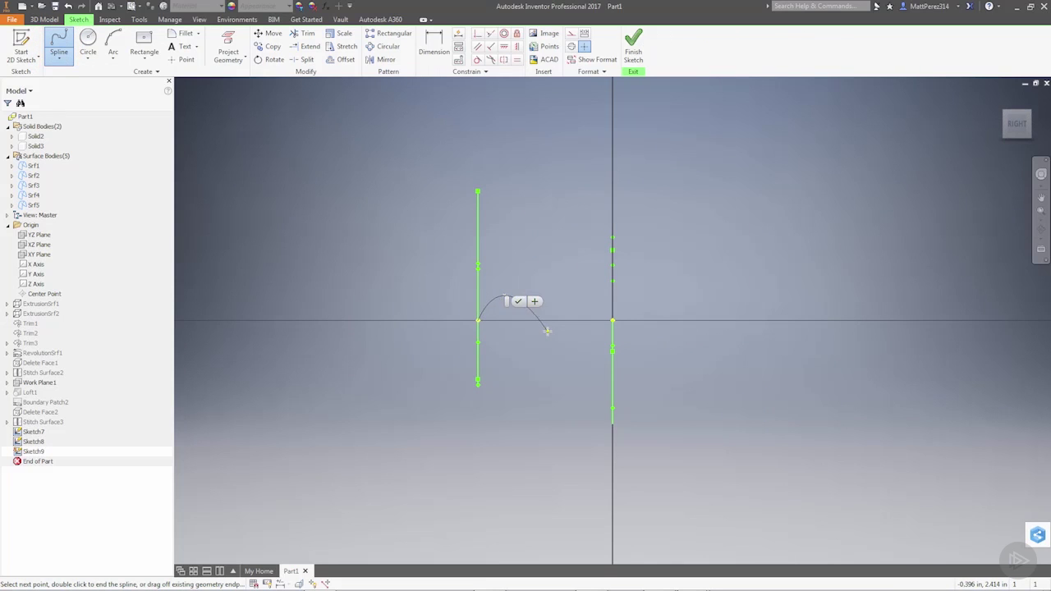
{"action": "left_click", "coordinate": [547, 331]}
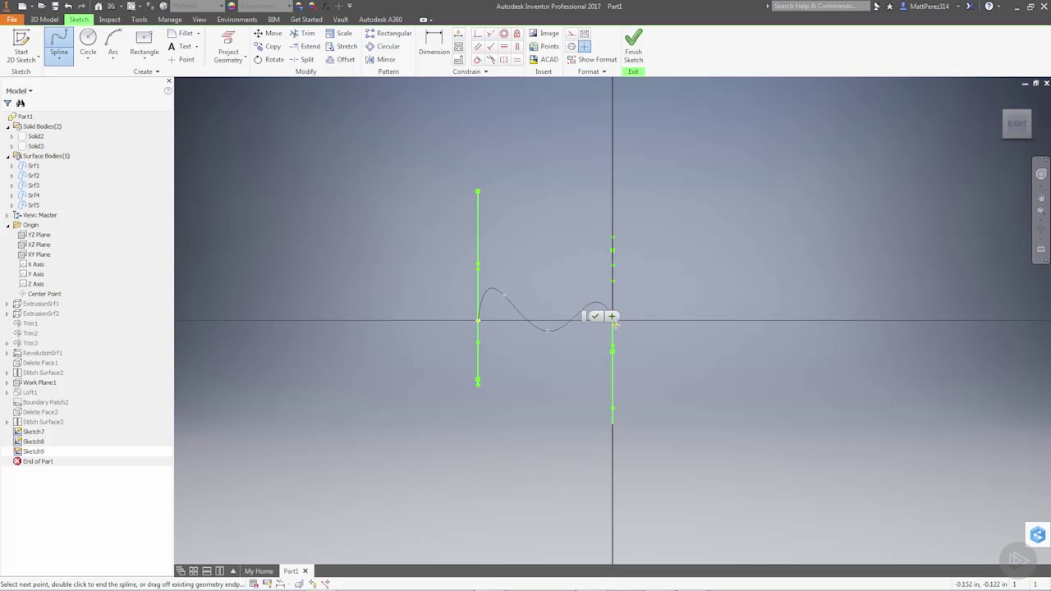
{"action": "left_click", "coordinate": [580, 311]}
{"action": "scroll", "coordinate": [614, 322], "scroll_direction": "up", "scroll_amount": 5}
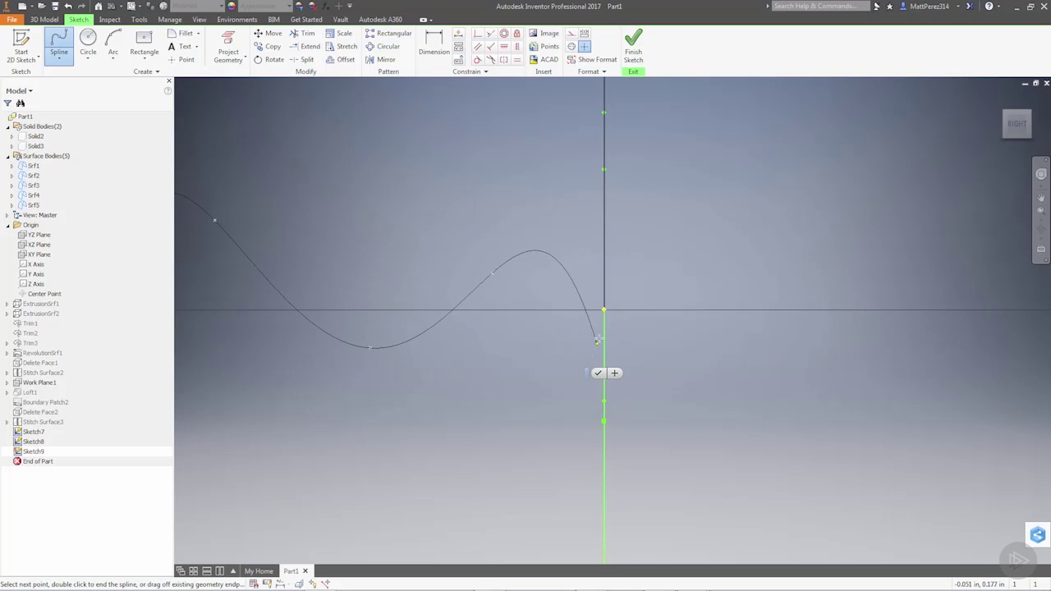
{"action": "double_click", "coordinate": [603, 310]}
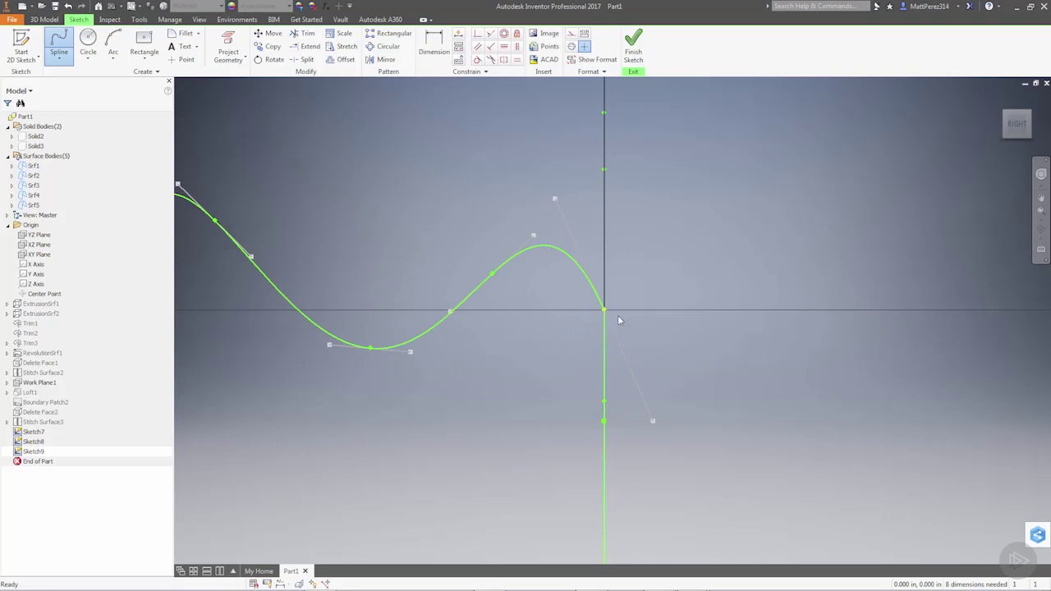
{"action": "key", "text": "Escape"}
Orbit to check the rail spline between the sections, then finish the rail sketch.
{"action": "scroll", "coordinate": [637, 318], "scroll_direction": "down", "scroll_amount": 5}
{"action": "scroll", "coordinate": [580, 284], "scroll_direction": "up", "scroll_amount": 3}
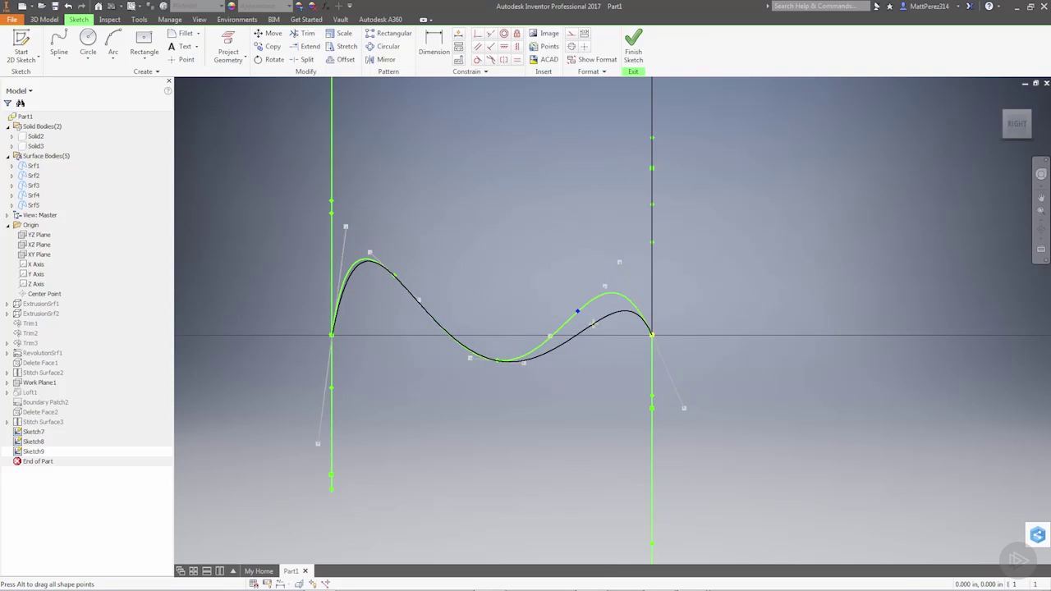
{"action": "left_click", "coordinate": [371, 293]}
{"action": "left_click", "coordinate": [394, 280]}
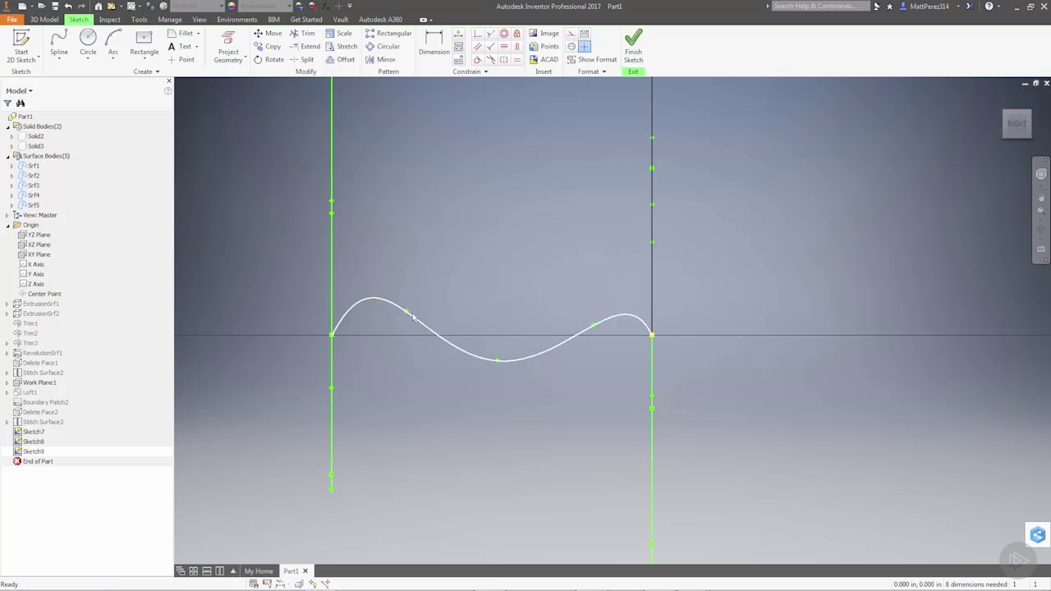
{"action": "scroll", "coordinate": [486, 361], "scroll_direction": "down", "scroll_amount": 5}
{"action": "middle_click_drag", "start_coordinate": [465, 359], "coordinate": [516, 372], "text": "shift"}
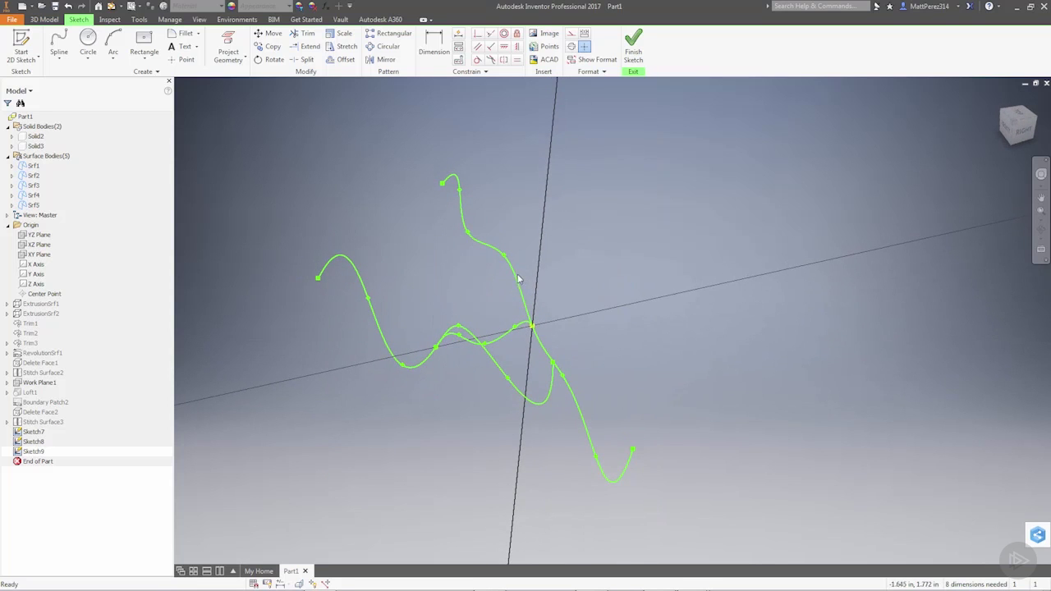
{"action": "left_click", "coordinate": [504, 335]}
{"action": "left_click", "coordinate": [632, 45]}
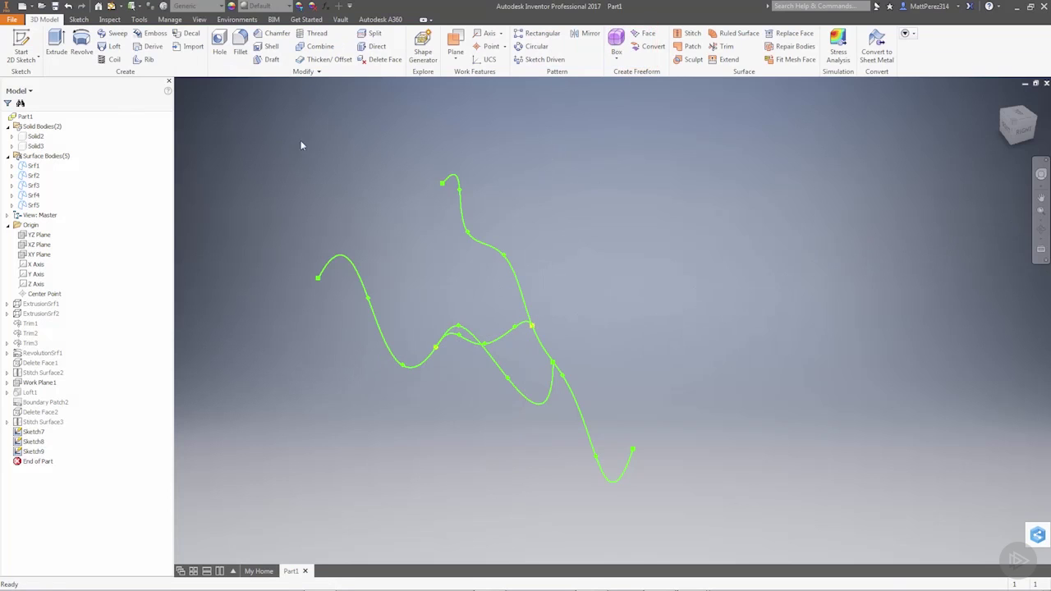
Start a surface loft with Sketch7 and Sketch8 as its sections.
{"action": "left_click", "coordinate": [114, 47]}
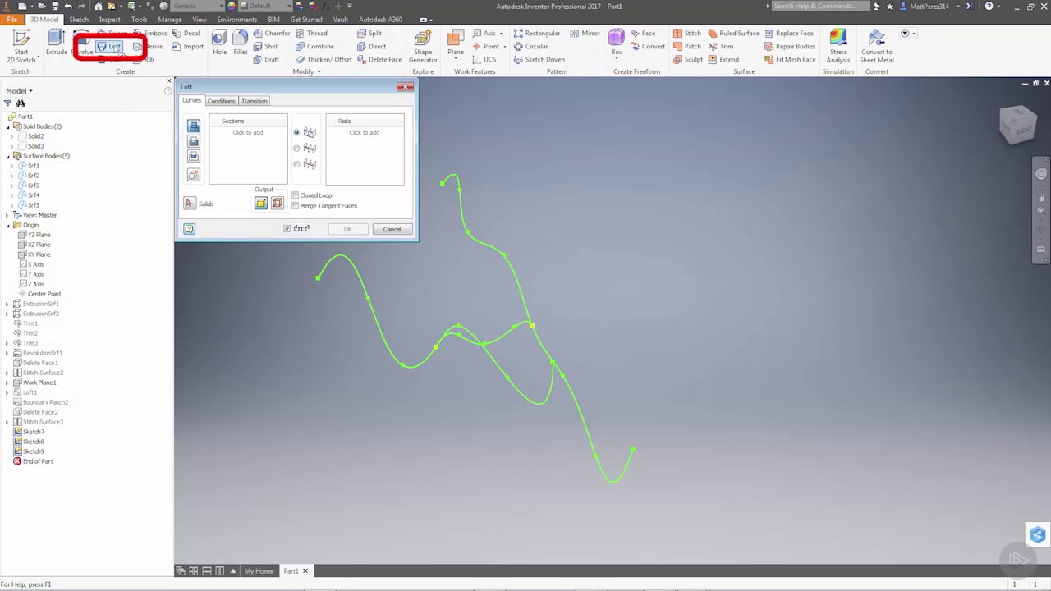
{"action": "left_click", "coordinate": [459, 191]}
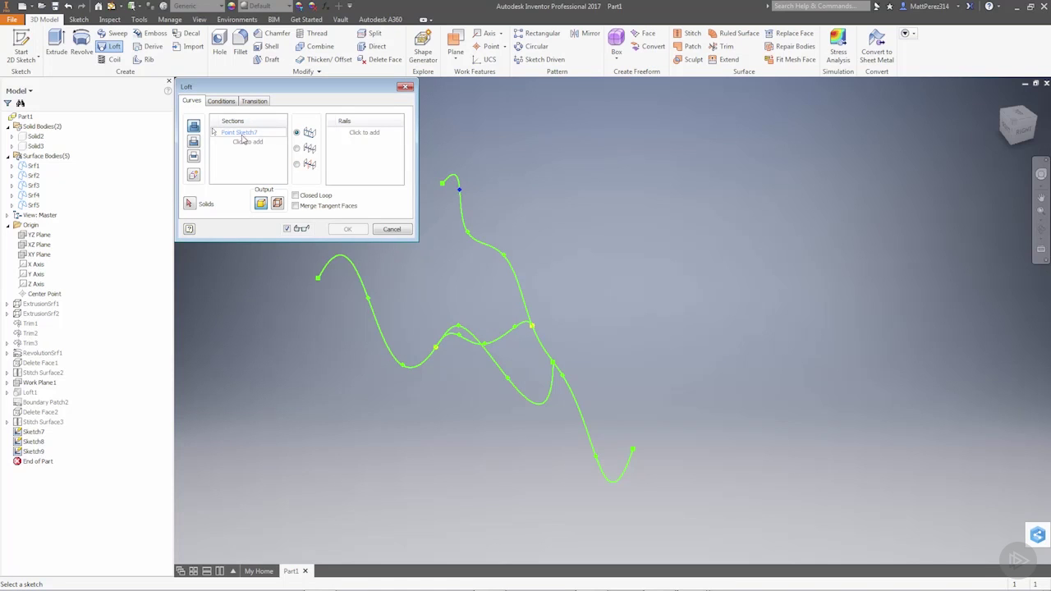
{"action": "key", "text": "Delete"}
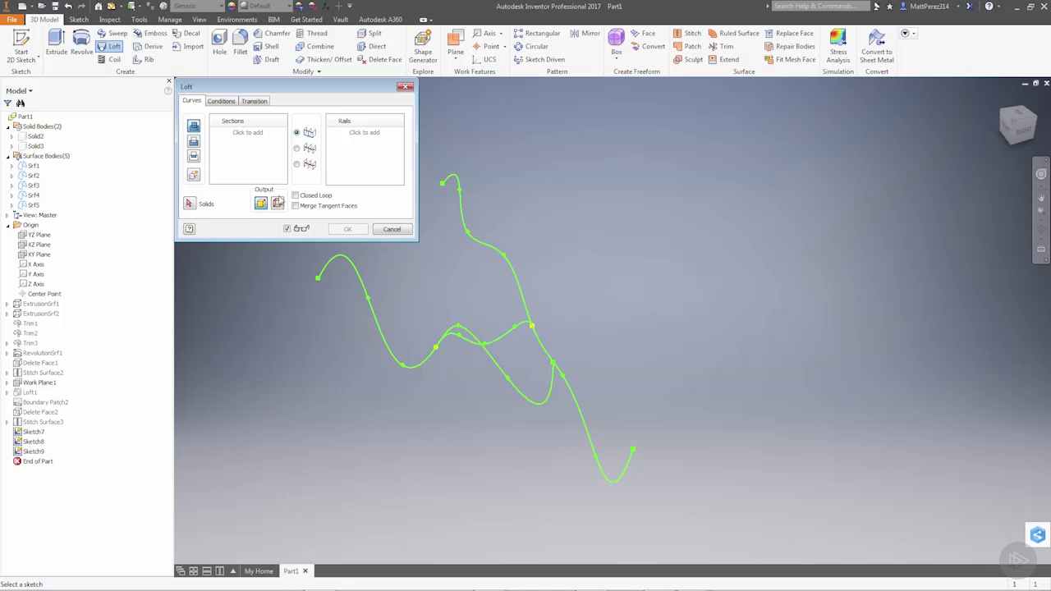
{"action": "left_click", "coordinate": [277, 203]}
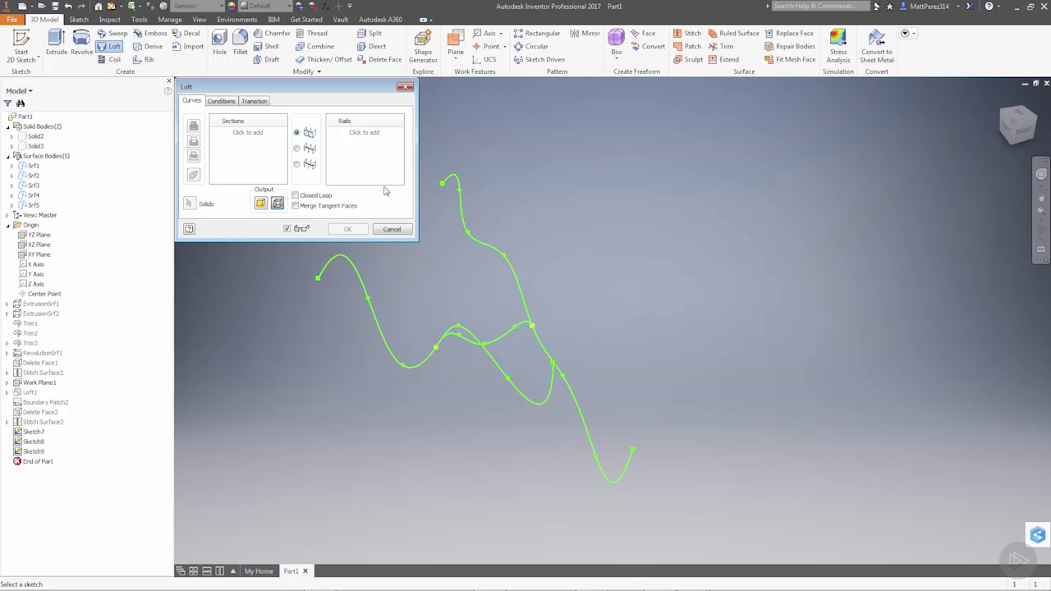
{"action": "left_click", "coordinate": [451, 181]}
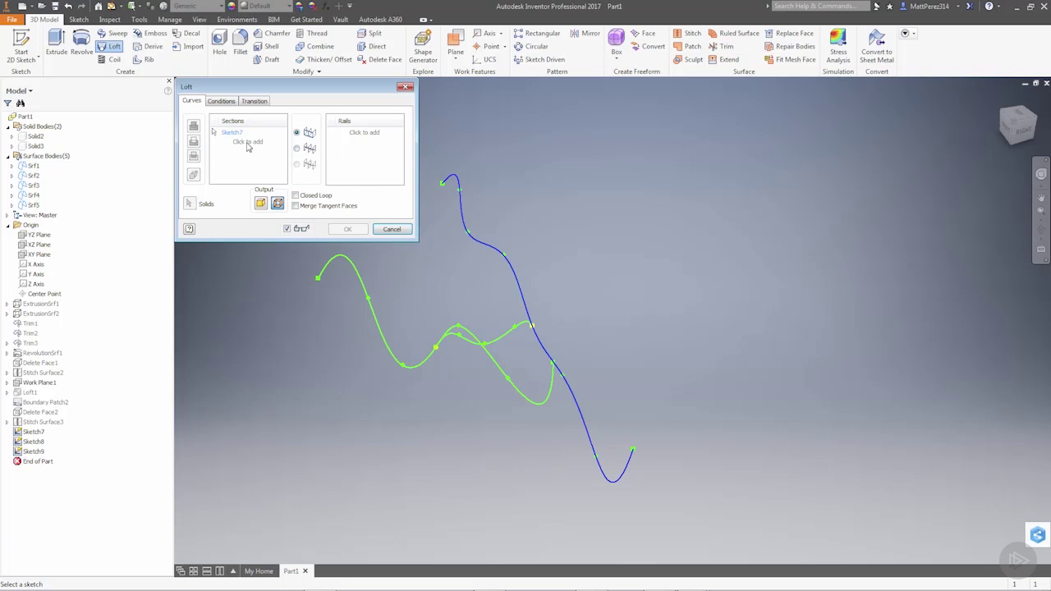
{"action": "left_click", "coordinate": [247, 144]}
{"action": "left_click", "coordinate": [338, 256]}
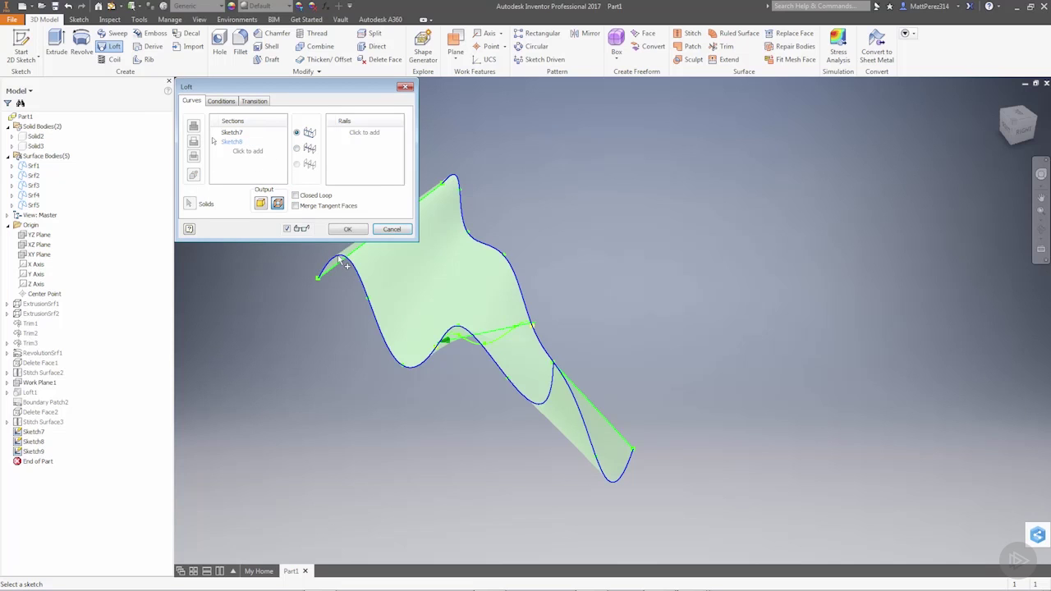
Set Sketch9 as the loft rail and orbit to inspect where the curves meet.
{"action": "left_click", "coordinate": [364, 133]}
{"action": "left_click", "coordinate": [502, 335]}
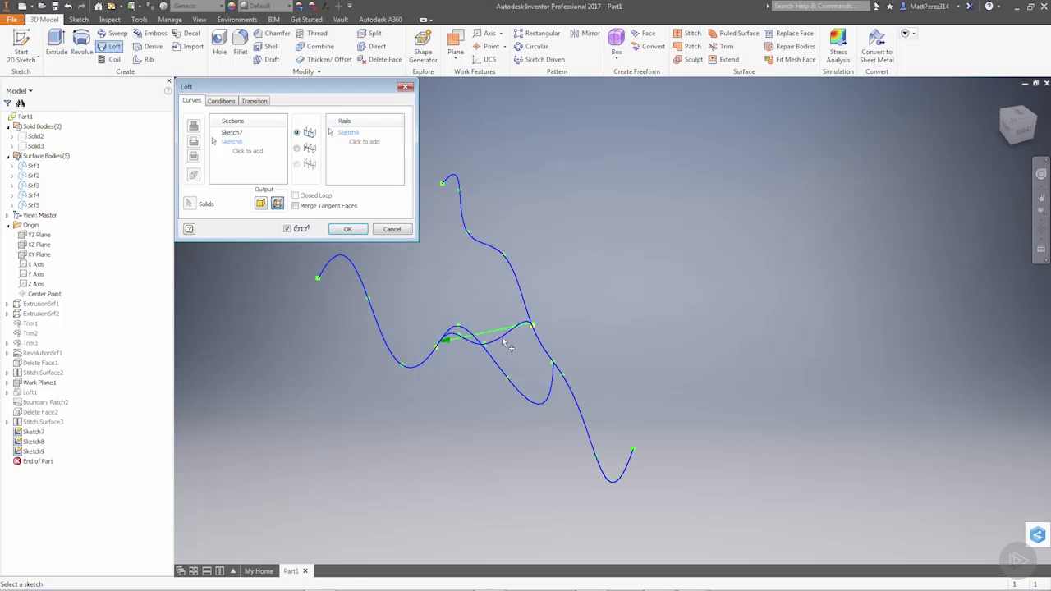
{"action": "mouse_move", "coordinate": [584, 345]}
{"action": "middle_mouse_down"}
{"action": "mouse_move", "coordinate": [559, 345]}
{"action": "mouse_move", "coordinate": [655, 341]}
{"action": "mouse_move", "coordinate": [617, 356]}
{"action": "middle_mouse_up"}
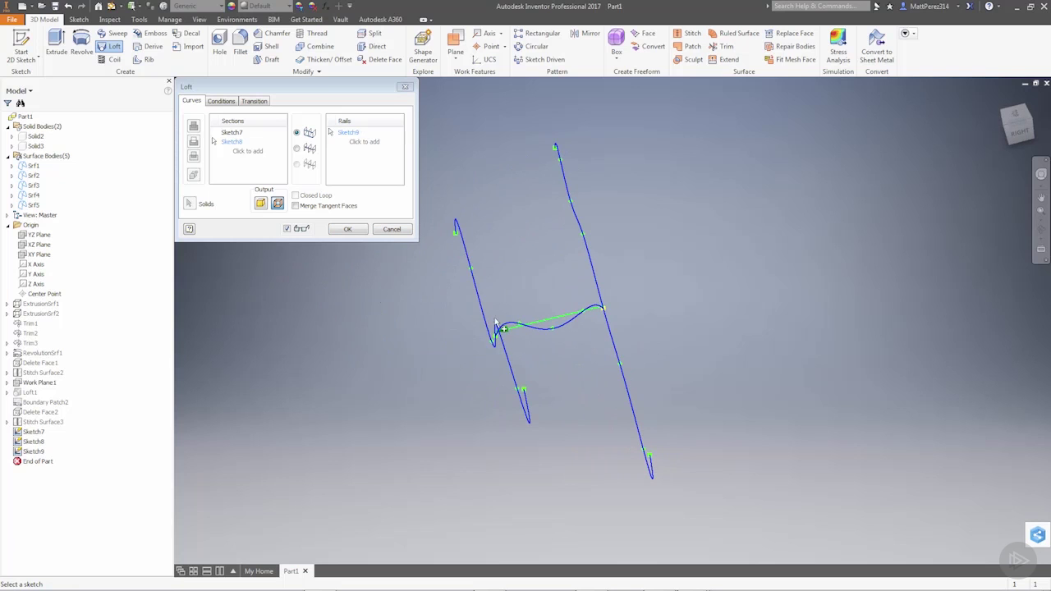
{"action": "mouse_move", "coordinate": [531, 348]}
{"action": "middle_mouse_down", "text": "shift"}
{"action": "mouse_move", "coordinate": [558, 340]}
{"action": "mouse_move", "coordinate": [566, 354]}
{"action": "middle_mouse_up", "text": "shift"}
{"action": "scroll", "coordinate": [587, 289], "scroll_direction": "up", "scroll_amount": 5}
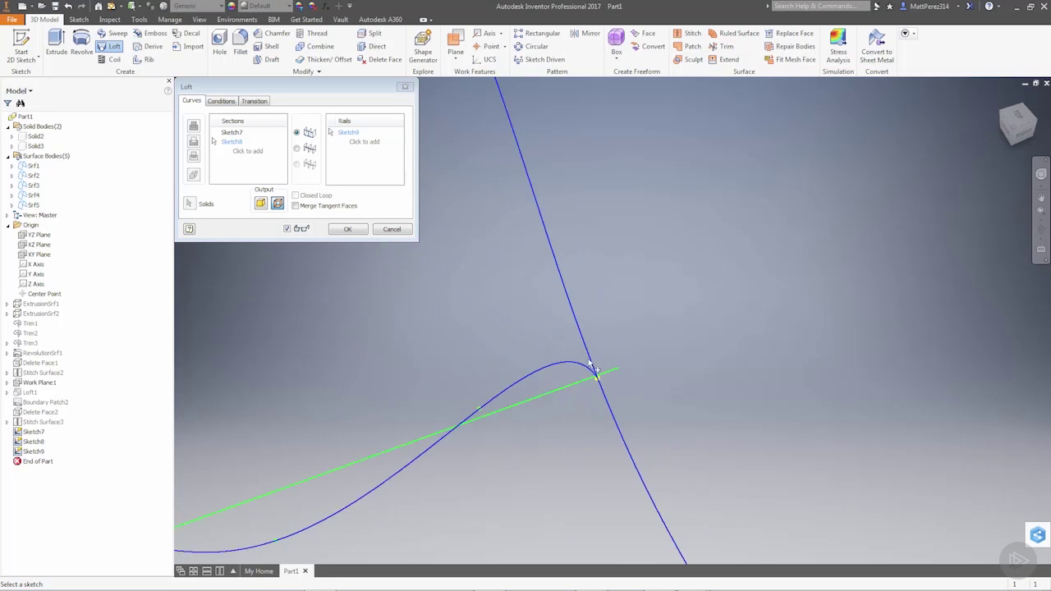
{"action": "scroll", "coordinate": [688, 443], "scroll_direction": "down", "scroll_amount": 4}
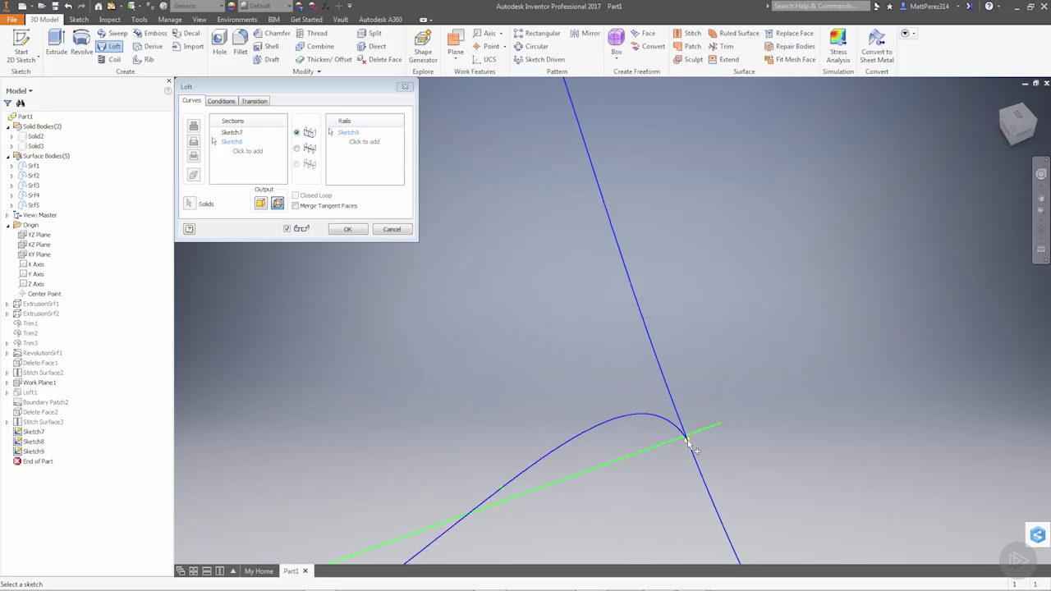
{"action": "scroll", "coordinate": [668, 436], "scroll_direction": "up", "scroll_amount": 3}
{"action": "scroll", "coordinate": [699, 344], "scroll_direction": "down", "scroll_amount": 4}
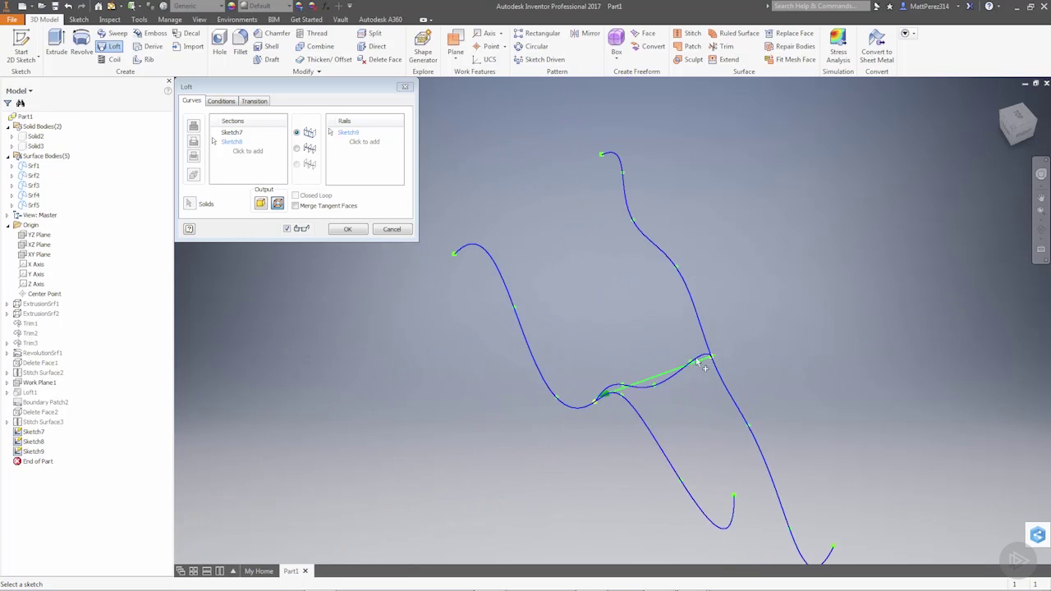
Run the loft, read the error that the Sketch9 rail misses a section, then cancel.
{"action": "left_click", "coordinate": [347, 229]}
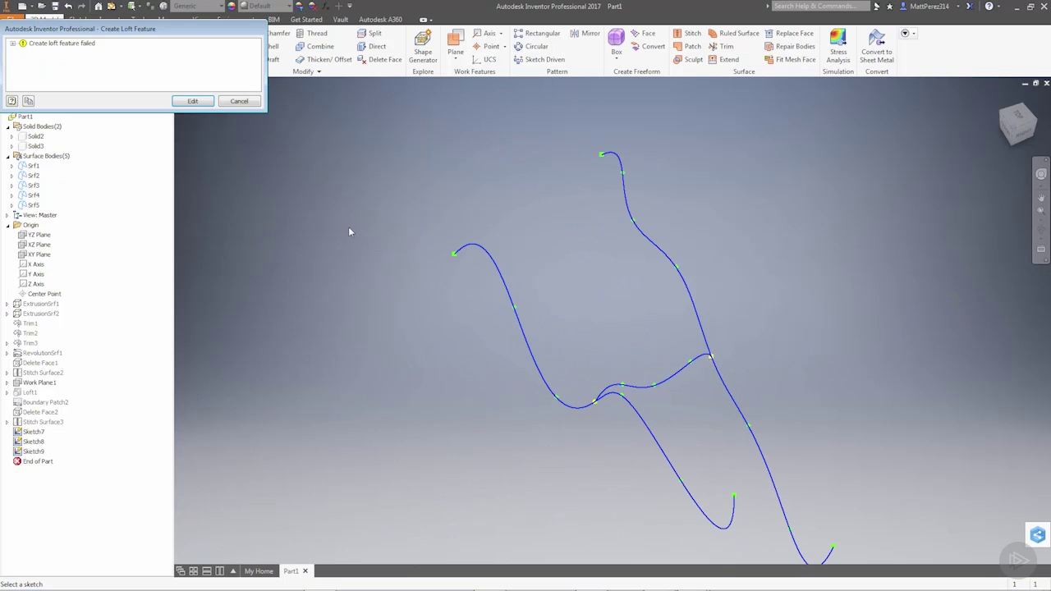
{"action": "left_click", "coordinate": [12, 43]}
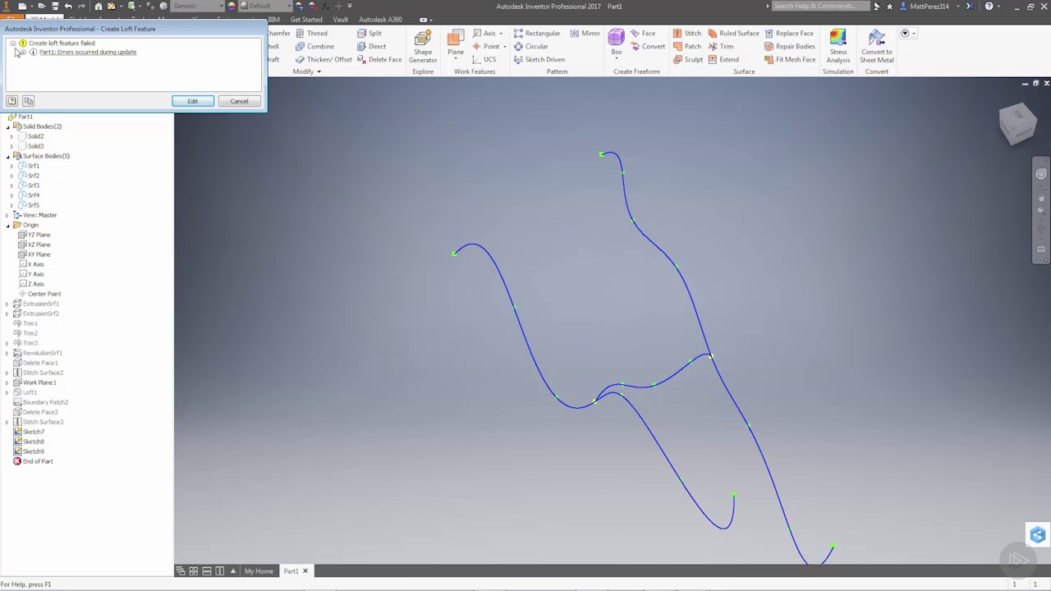
{"action": "left_click", "coordinate": [23, 52]}
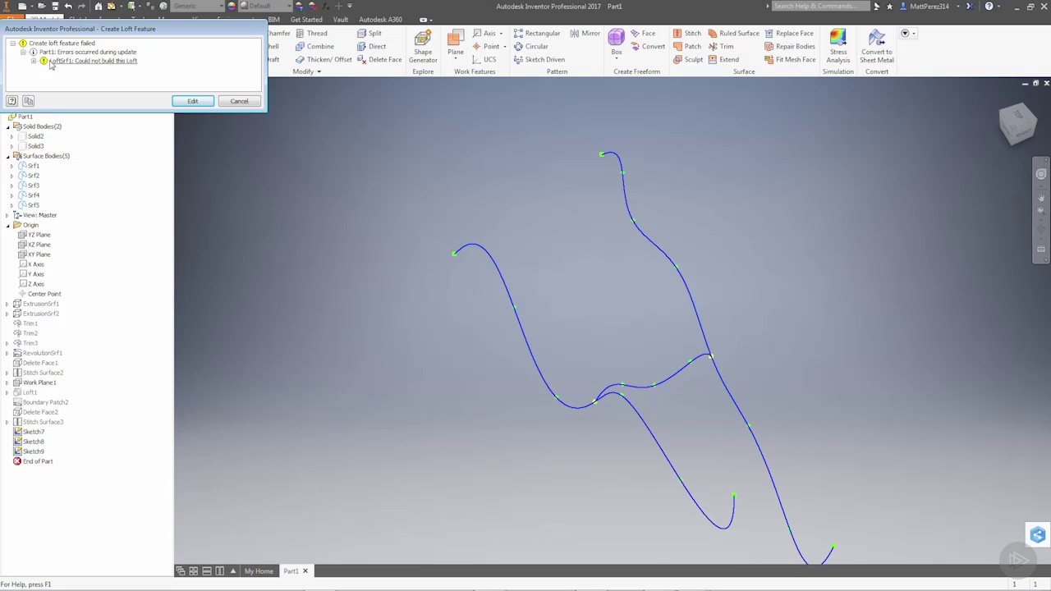
{"action": "left_click", "coordinate": [33, 62]}
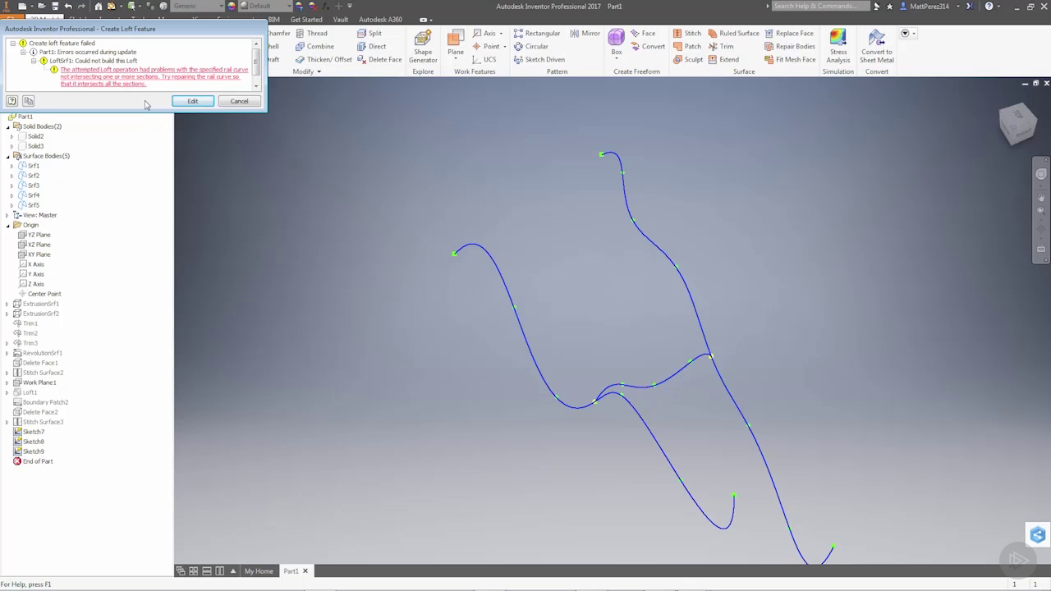
{"action": "left_click", "coordinate": [189, 101]}
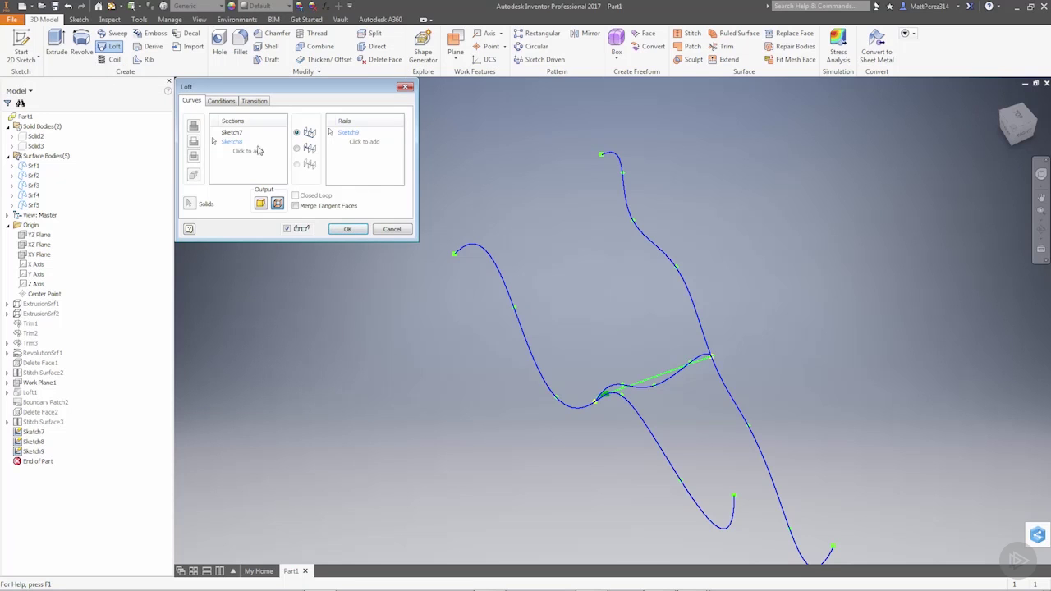
{"action": "left_click", "coordinate": [402, 229]}
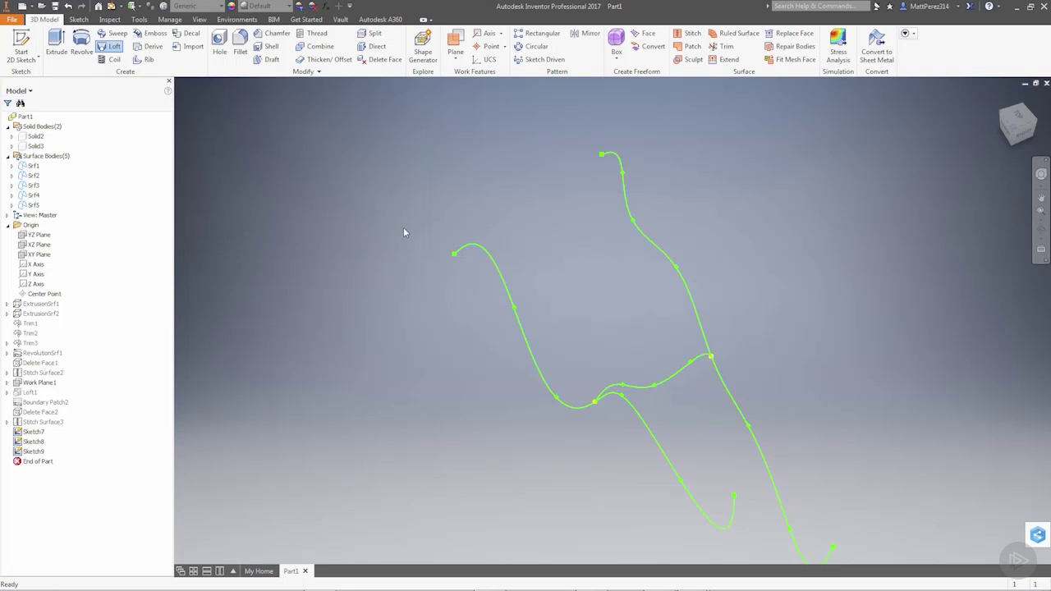
Edit Sketch8 in a 3D view and drag the upper line's endpoint off the curve.
{"action": "right_click", "coordinate": [31, 444]}
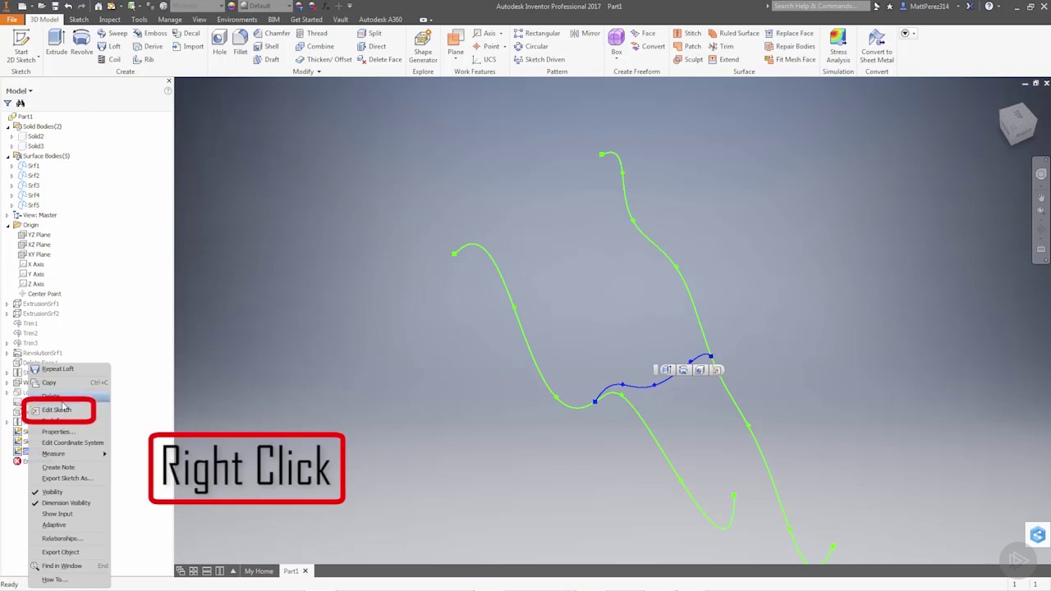
{"action": "left_click", "coordinate": [60, 410]}
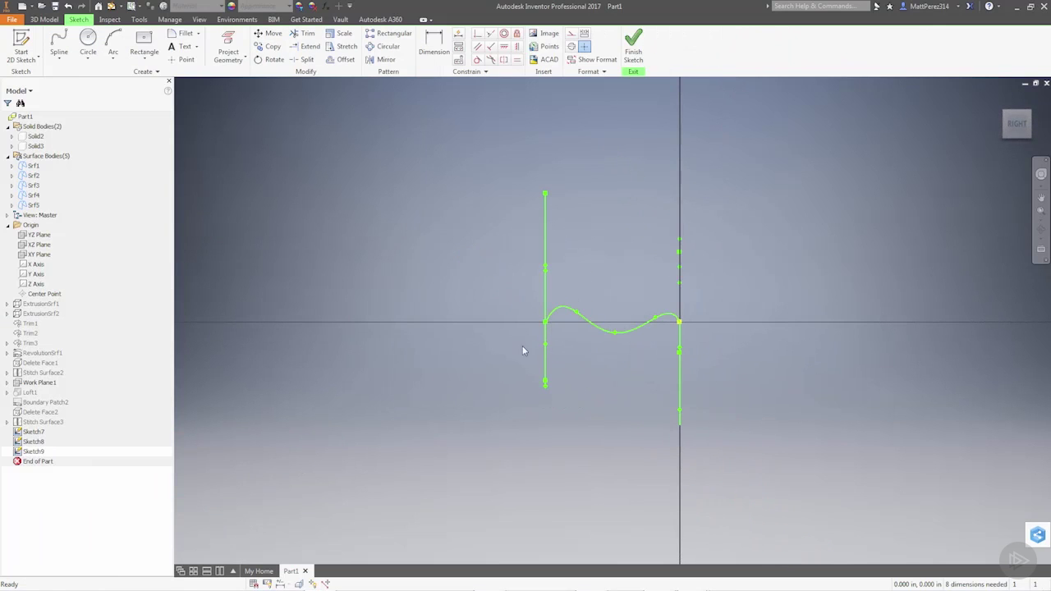
{"action": "key", "text": "F6"}
{"action": "scroll", "coordinate": [503, 408], "scroll_direction": "up", "scroll_amount": 5}
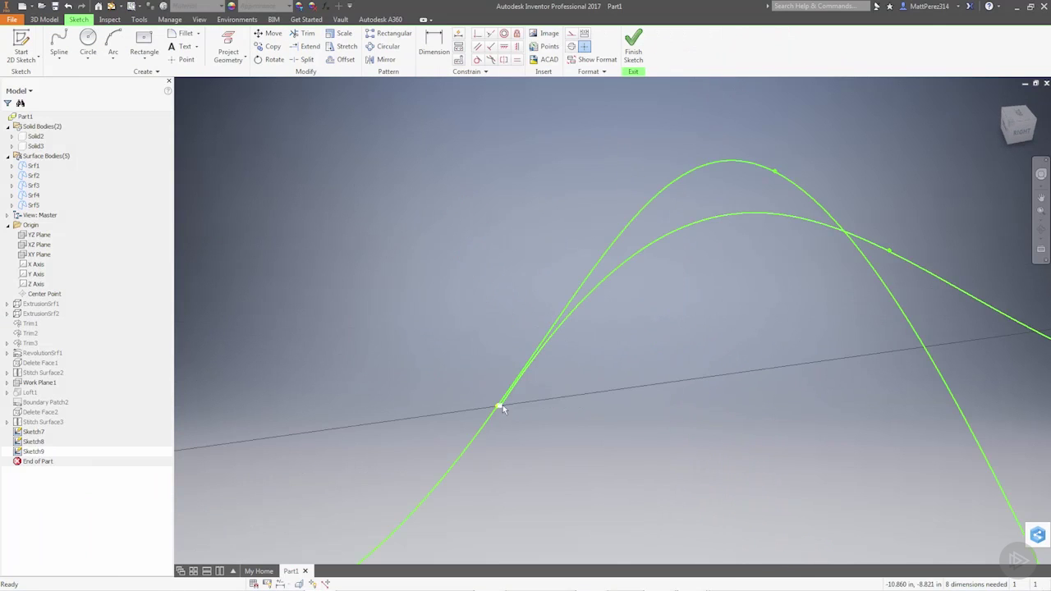
{"action": "scroll", "coordinate": [503, 408], "scroll_direction": "up", "scroll_amount": 3}
{"action": "mouse_move", "coordinate": [476, 400]}
{"action": "left_mouse_down"}
{"action": "mouse_move", "coordinate": [481, 371]}
{"action": "mouse_move", "coordinate": [410, 316]}
{"action": "mouse_move", "coordinate": [493, 387]}
{"action": "mouse_move", "coordinate": [416, 355]}
{"action": "left_mouse_up"}
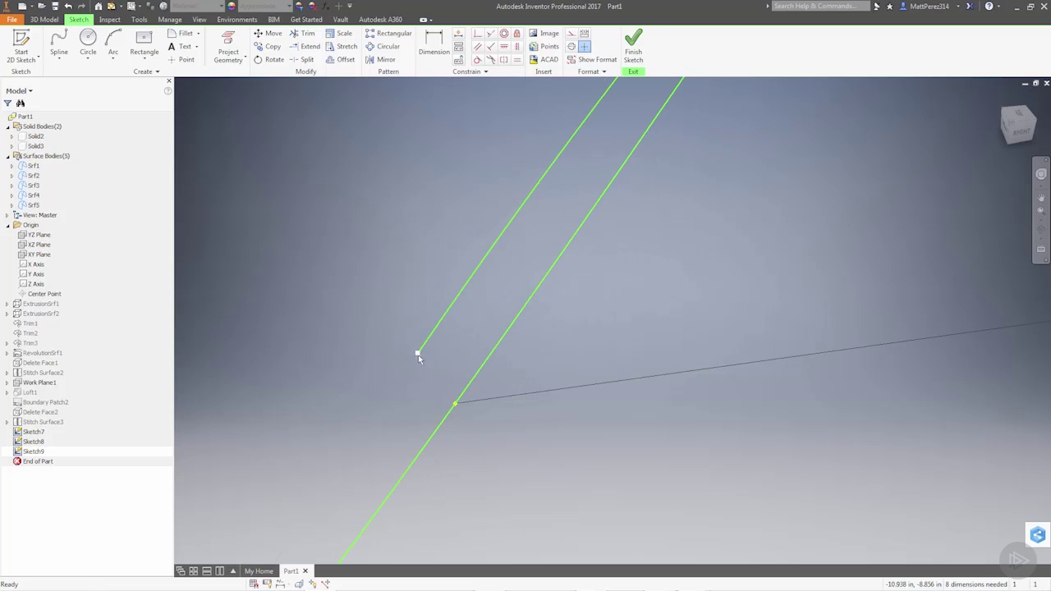
{"action": "left_click_drag", "start_coordinate": [418, 355], "coordinate": [426, 339]}
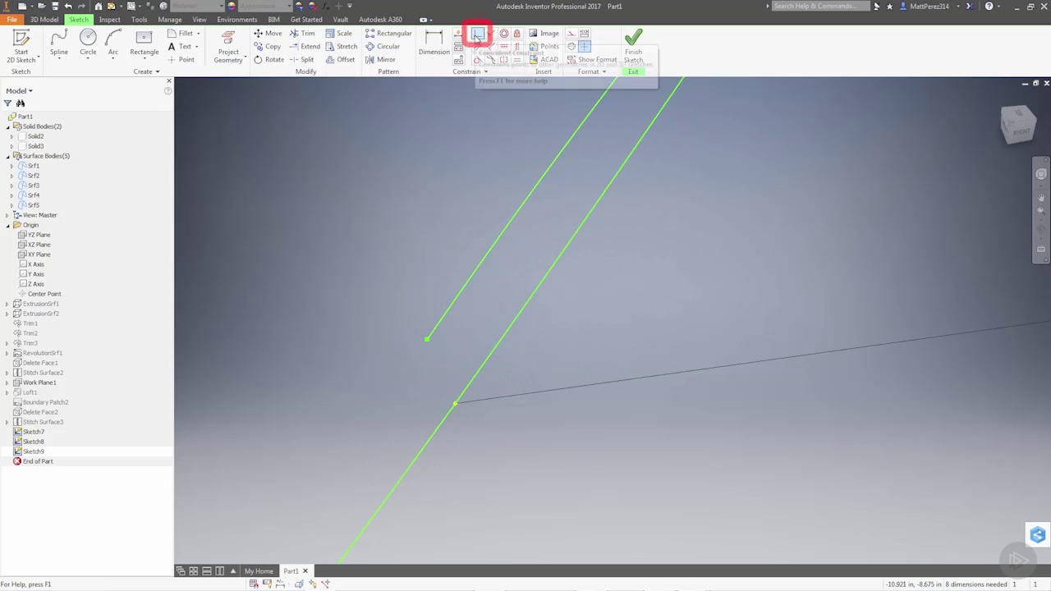
Make the line's endpoint coincident with the lower curve's endpoint and the spline end.
{"action": "left_click", "coordinate": [478, 37]}
{"action": "left_click", "coordinate": [427, 339]}
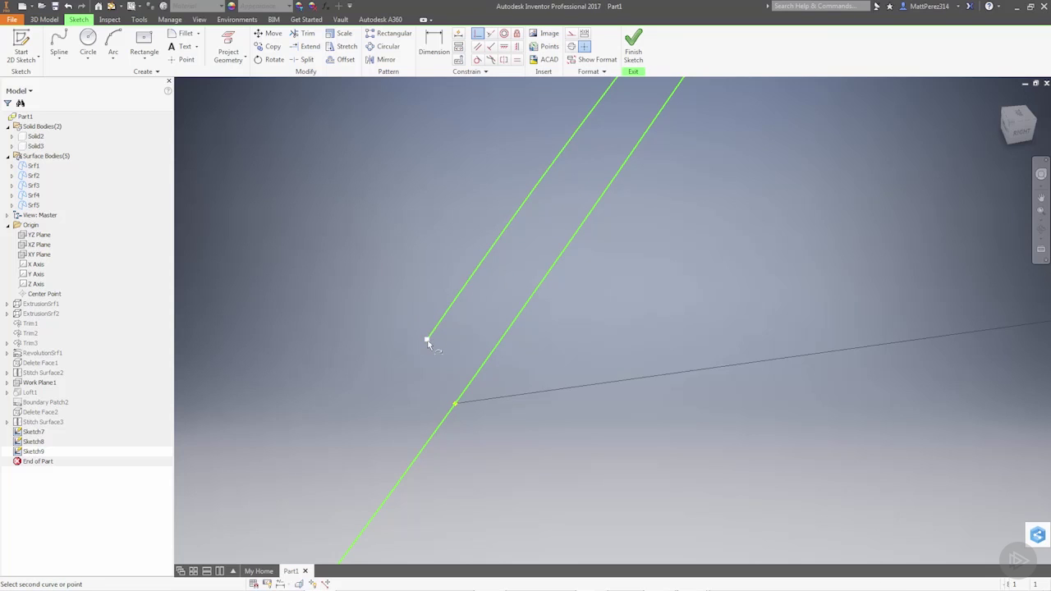
{"action": "left_click", "coordinate": [452, 402]}
{"action": "left_click", "coordinate": [440, 330]}
{"action": "key", "text": "Escape"}
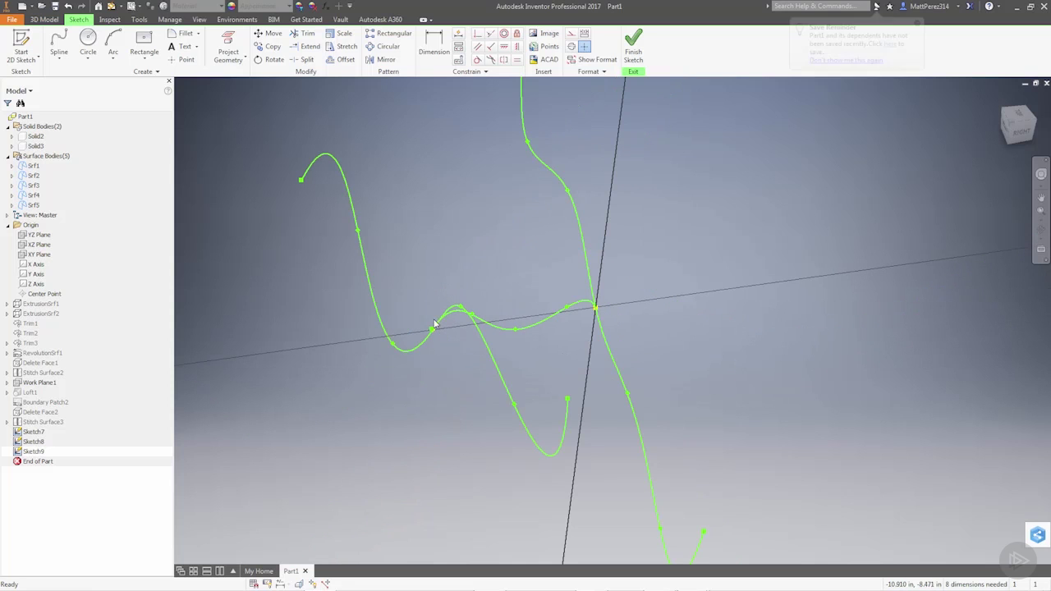
Pull the connecting spline's left end off the junction and orbit to check it.
{"action": "scroll", "coordinate": [408, 320], "scroll_direction": "up", "scroll_amount": 6}
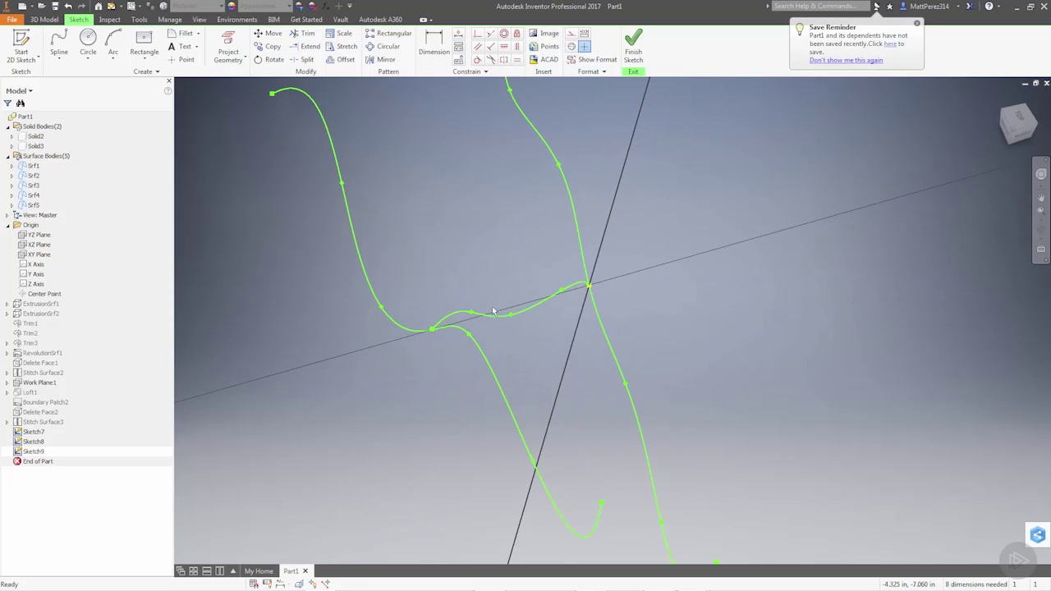
{"action": "scroll", "coordinate": [617, 332], "scroll_direction": "up", "scroll_amount": 3}
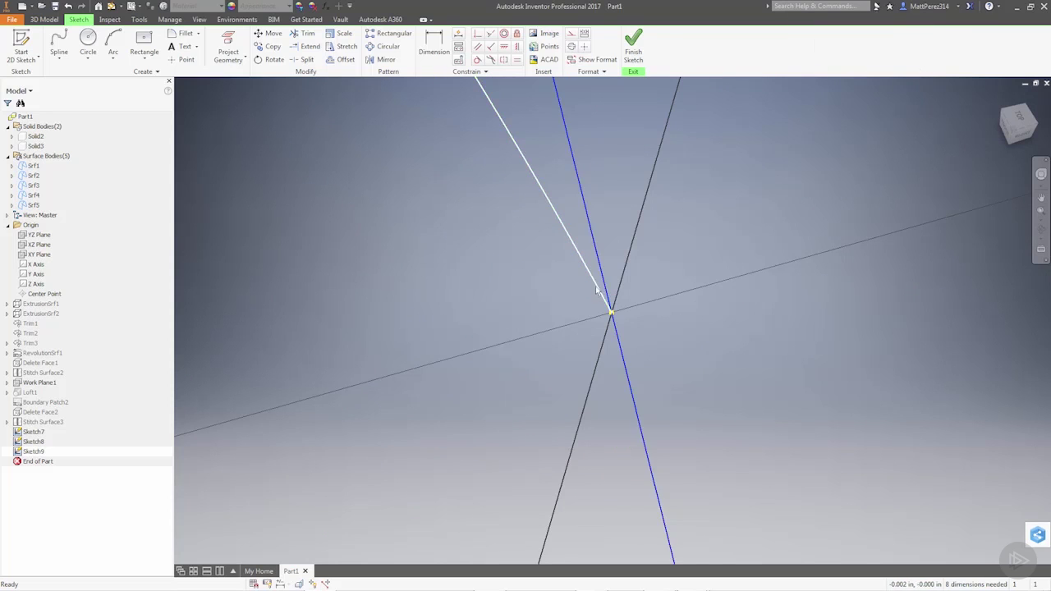
{"action": "left_click", "coordinate": [599, 289]}
{"action": "scroll", "coordinate": [651, 340], "scroll_direction": "down", "scroll_amount": 5}
{"action": "scroll", "coordinate": [651, 344], "scroll_direction": "down", "scroll_amount": 3}
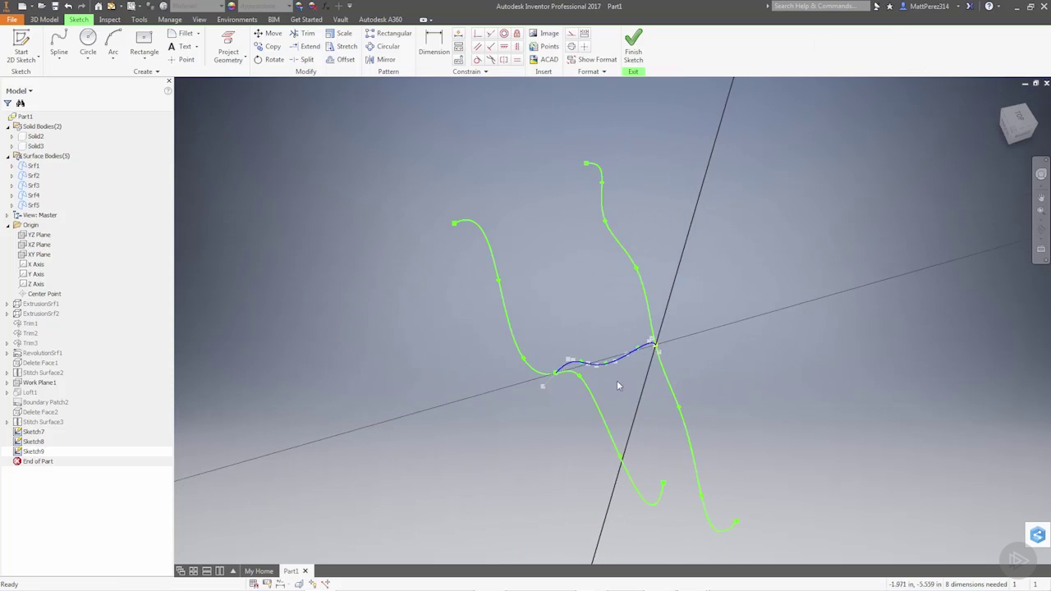
{"action": "scroll", "coordinate": [616, 380], "scroll_direction": "up", "scroll_amount": 4}
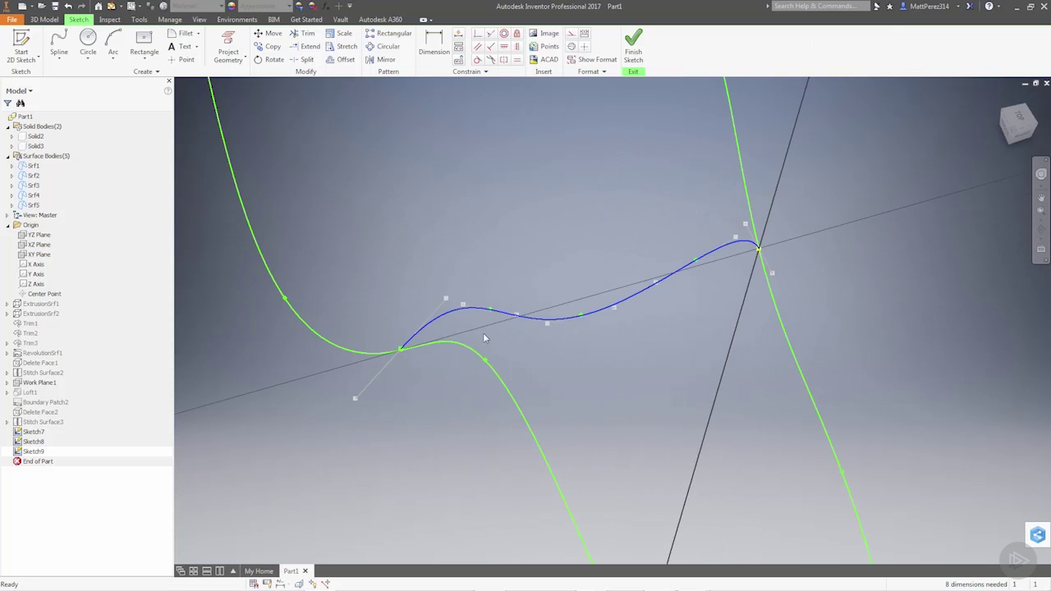
{"action": "scroll", "coordinate": [431, 339], "scroll_direction": "up", "scroll_amount": 3}
{"action": "key", "text": "Escape"}
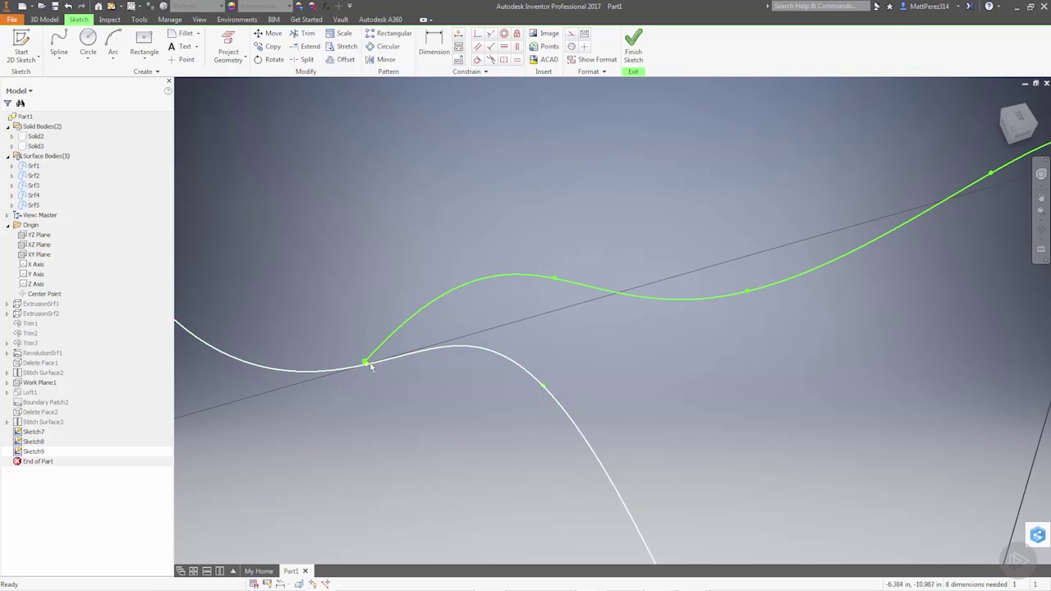
{"action": "left_click", "coordinate": [364, 362]}
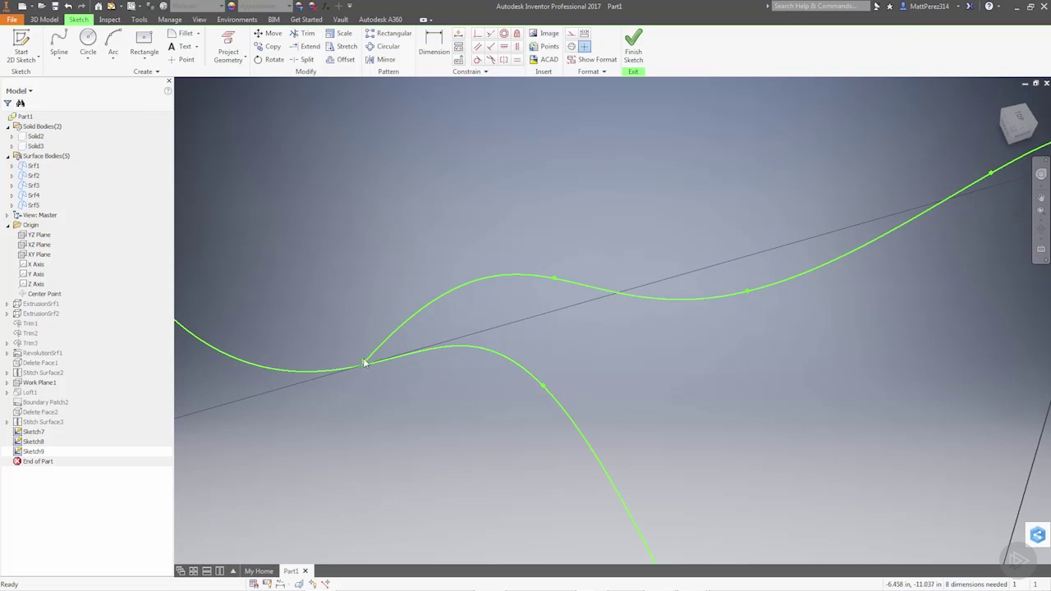
{"action": "left_click_drag", "start_coordinate": [364, 362], "coordinate": [364, 328]}
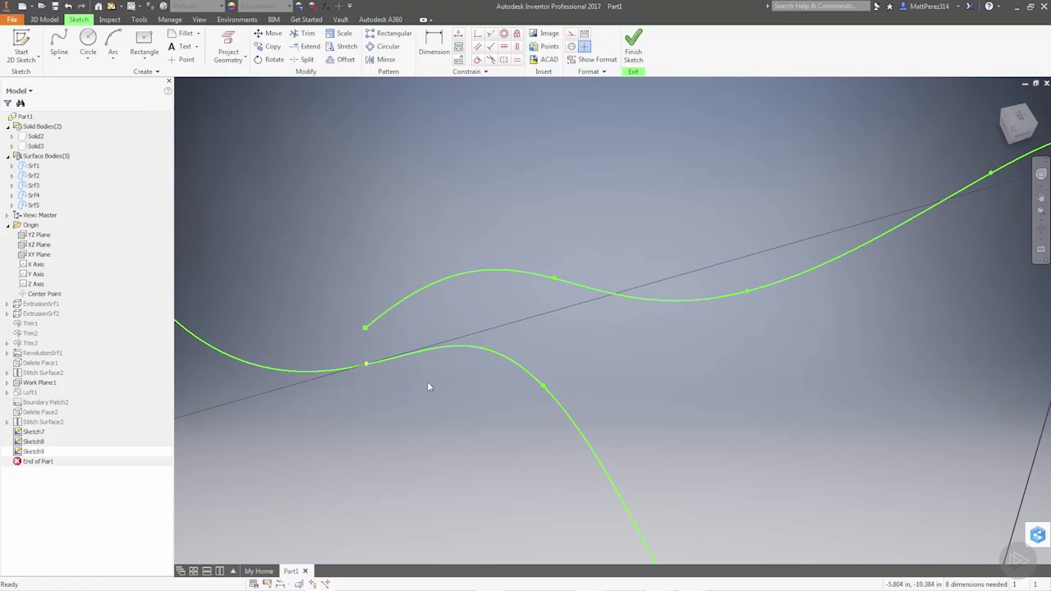
{"action": "mouse_move", "coordinate": [427, 386]}
{"action": "middle_mouse_down", "text": "shift"}
{"action": "mouse_move", "coordinate": [455, 378]}
{"action": "mouse_move", "coordinate": [447, 329]}
{"action": "middle_mouse_up", "text": "shift"}
{"action": "scroll", "coordinate": [447, 332], "scroll_direction": "up", "scroll_amount": 4}
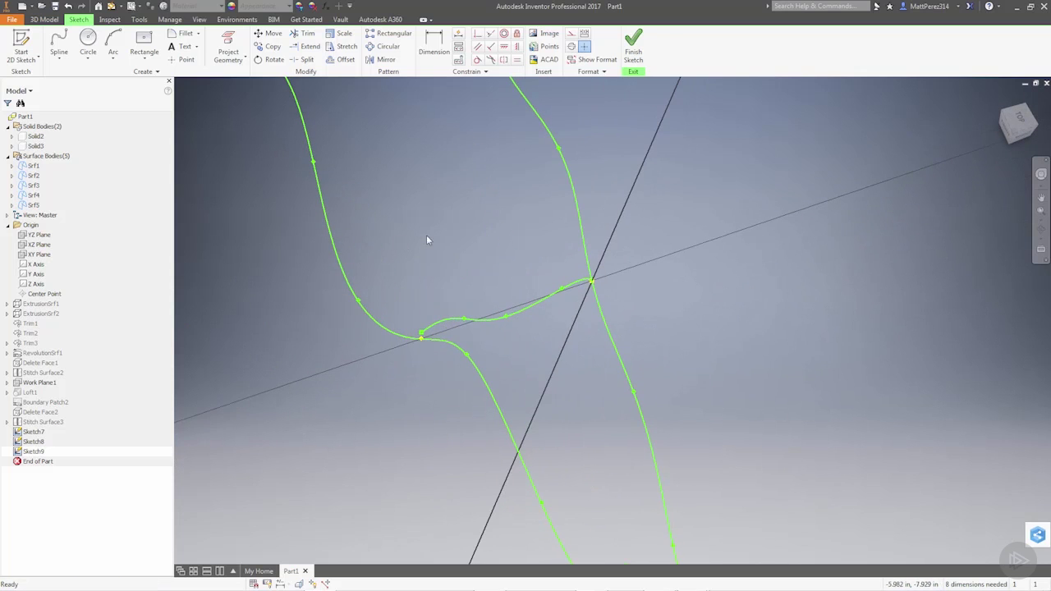
Attempt Project Cut Edges on the left section curve, which fails twice.
{"action": "left_click", "coordinate": [243, 59]}
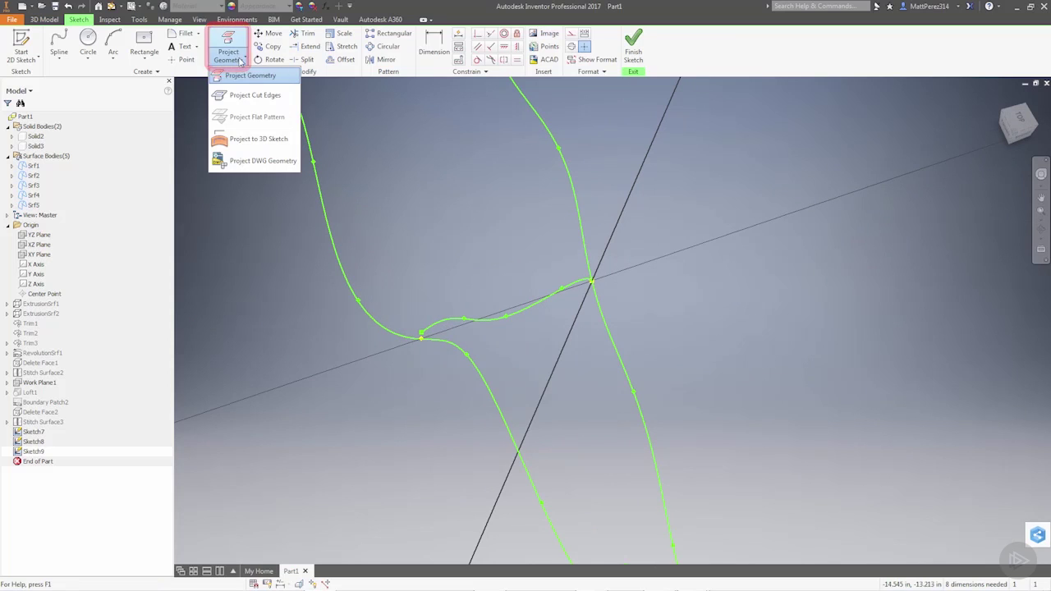
{"action": "left_click", "coordinate": [249, 96]}
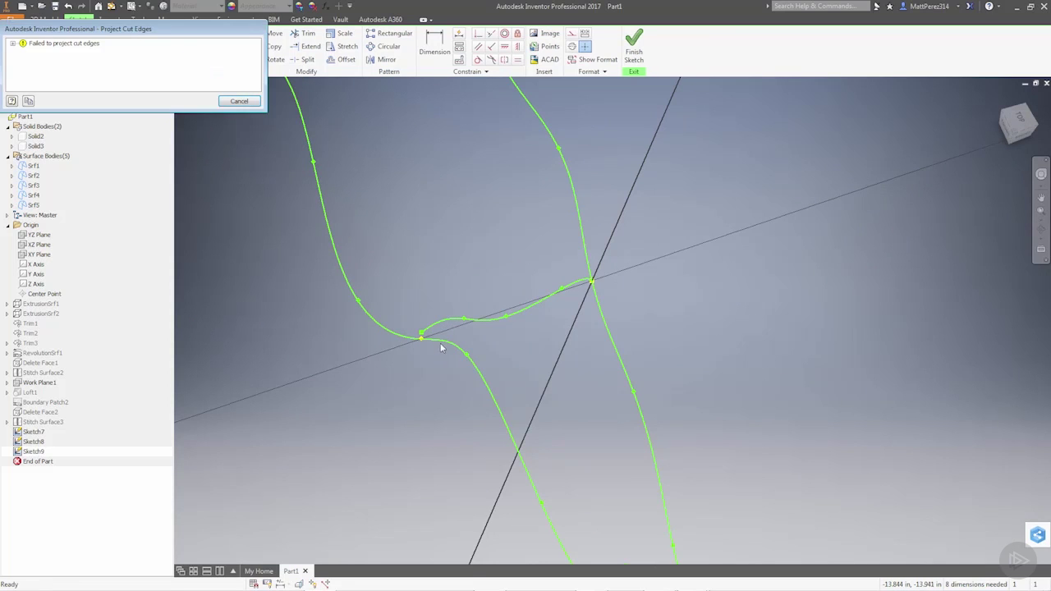
{"action": "left_click", "coordinate": [240, 101]}
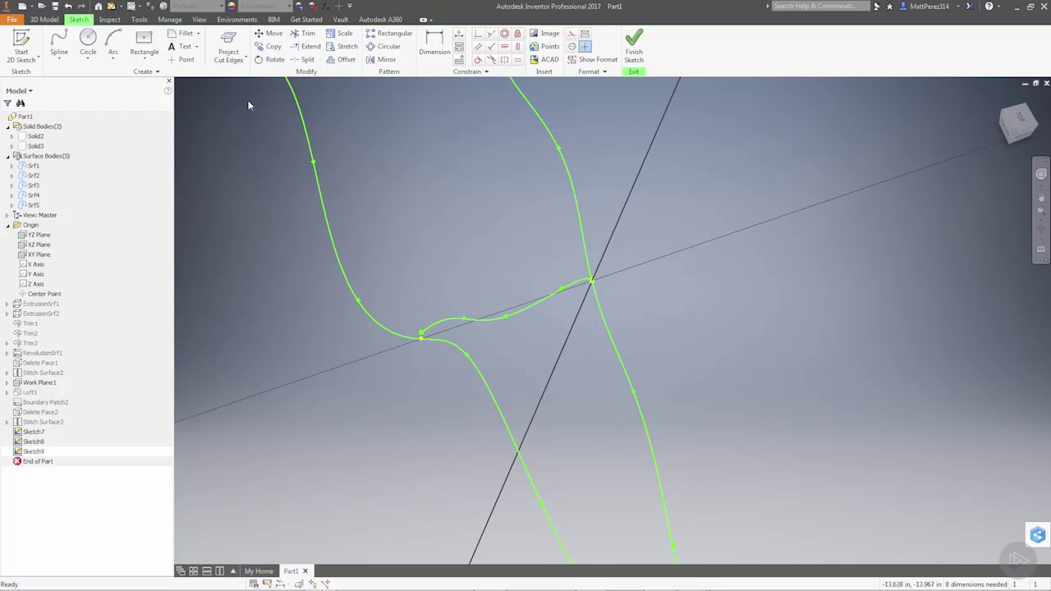
{"action": "left_click", "coordinate": [442, 343]}
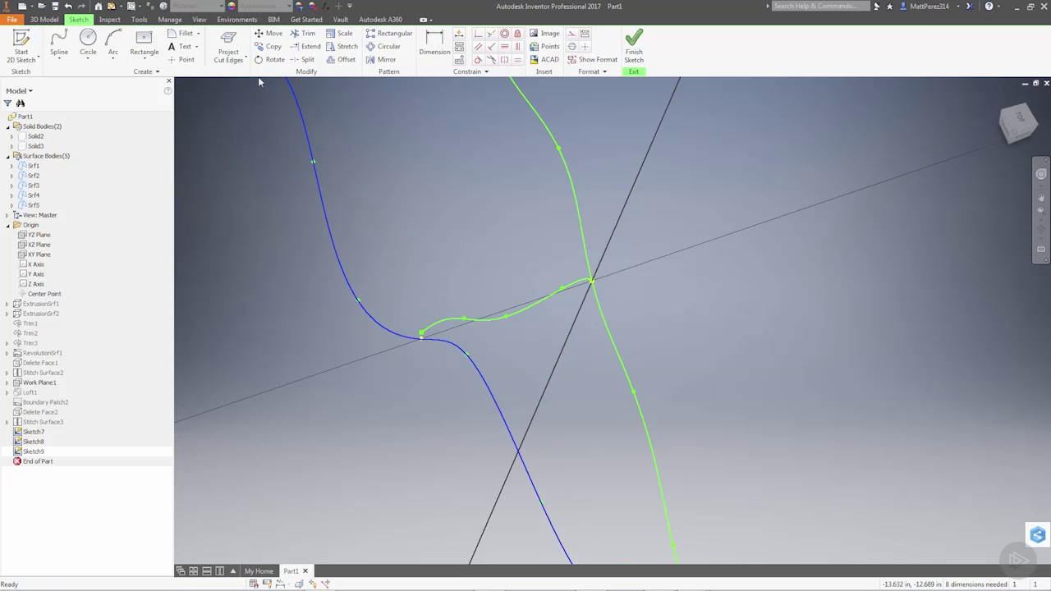
{"action": "left_click", "coordinate": [228, 48]}
{"action": "left_click", "coordinate": [239, 100]}
Project the left section curve into the sketch with Project Geometry.
{"action": "left_click", "coordinate": [246, 64]}
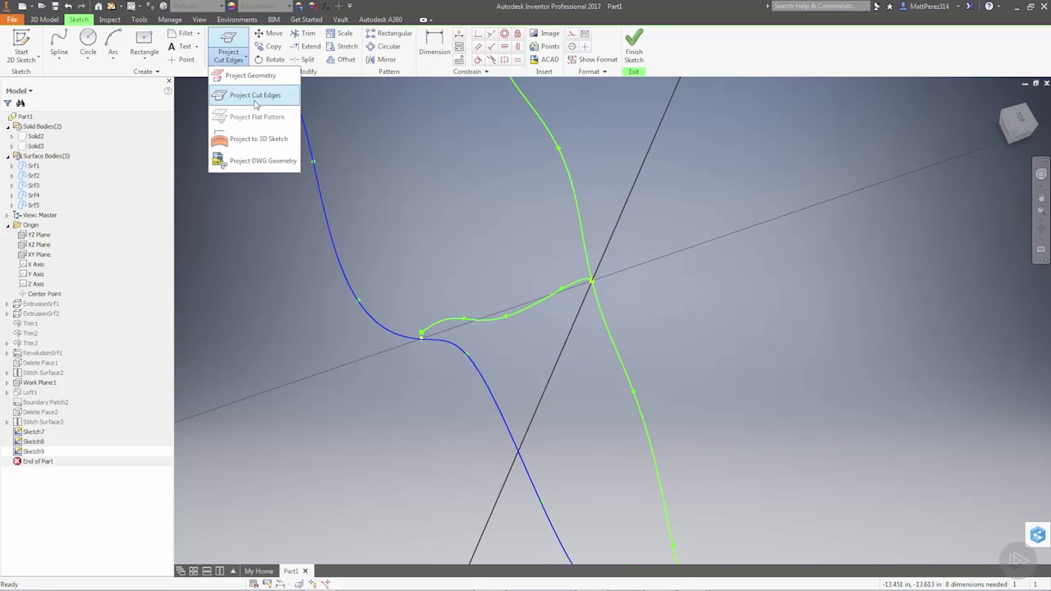
{"action": "left_click", "coordinate": [267, 77]}
{"action": "left_click", "coordinate": [316, 168]}
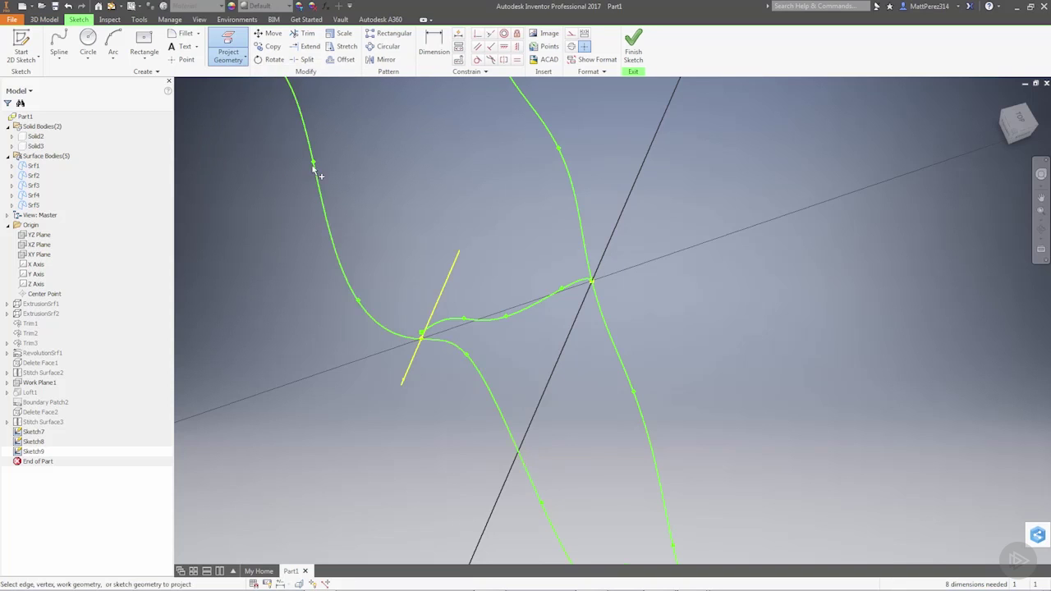
{"action": "scroll", "coordinate": [441, 339], "scroll_direction": "up", "scroll_amount": 5}
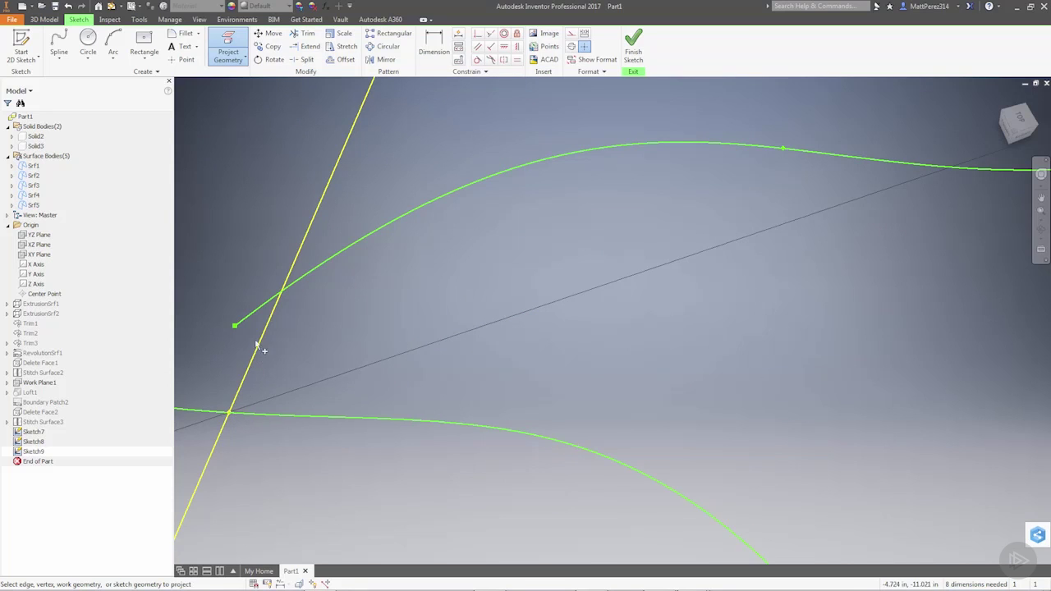
Make the spline end coincident with the projected line, slide it, then delete the line.
{"action": "left_click", "coordinate": [477, 33]}
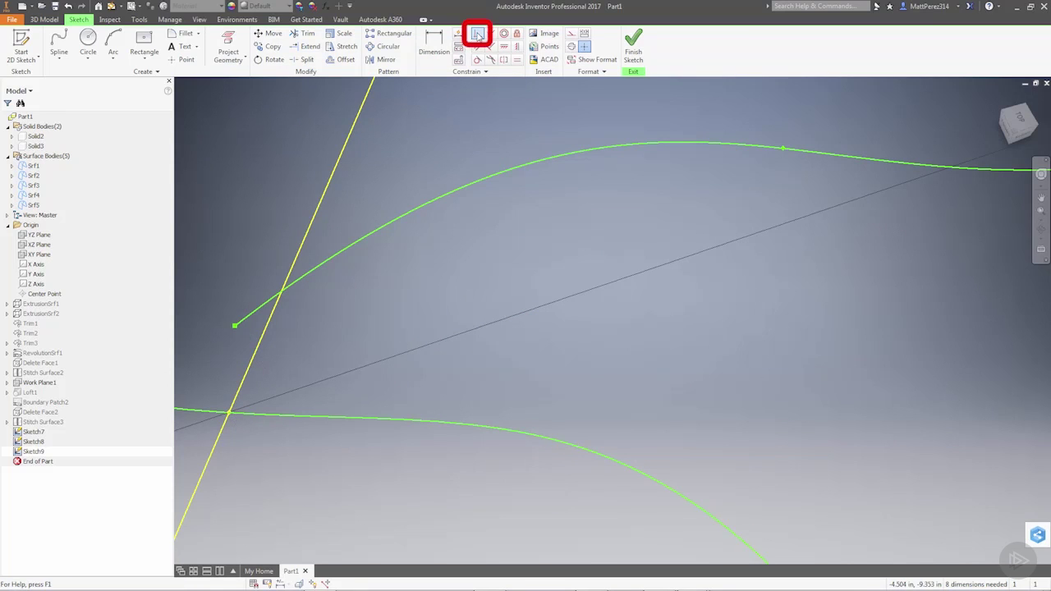
{"action": "left_click", "coordinate": [235, 325]}
{"action": "left_click", "coordinate": [229, 417]}
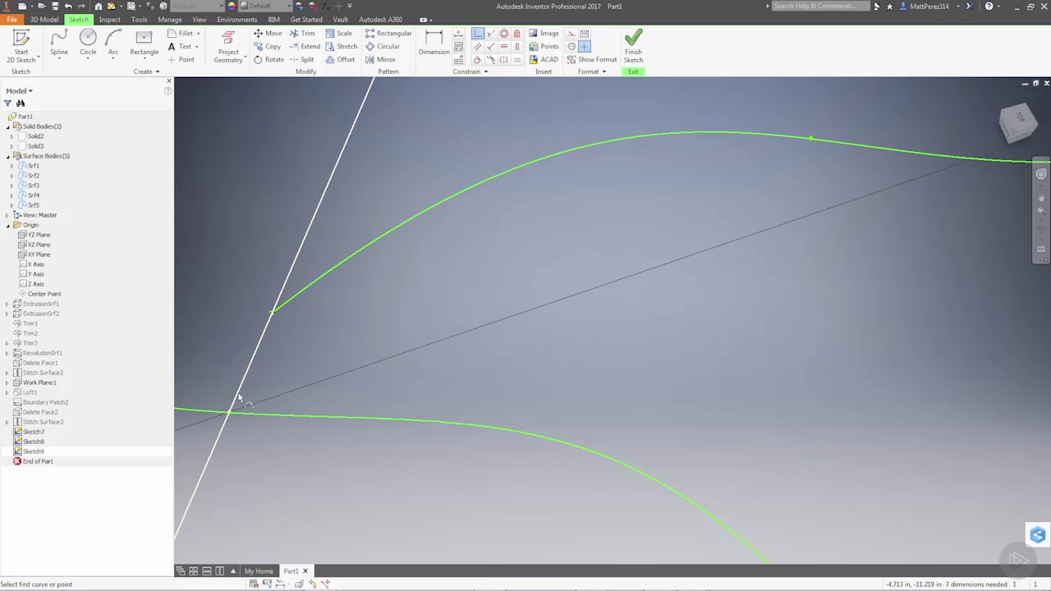
{"action": "mouse_move", "coordinate": [273, 318]}
{"action": "left_mouse_down"}
{"action": "mouse_move", "coordinate": [227, 418]}
{"action": "mouse_move", "coordinate": [277, 291]}
{"action": "mouse_move", "coordinate": [227, 415]}
{"action": "mouse_move", "coordinate": [295, 327]}
{"action": "left_mouse_up"}
{"action": "key", "text": "F5"}
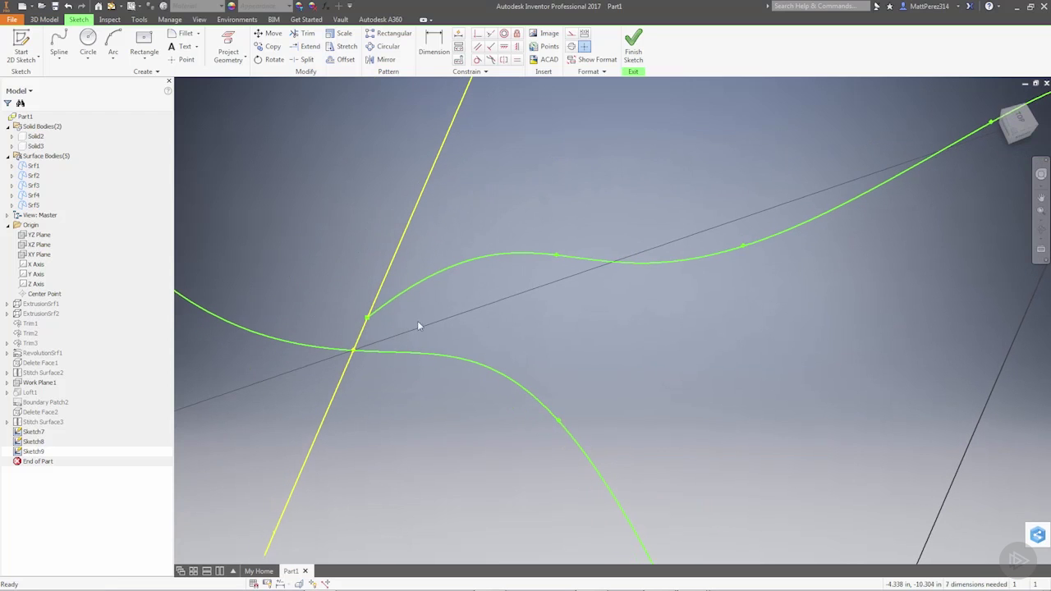
{"action": "key", "text": "Delete"}
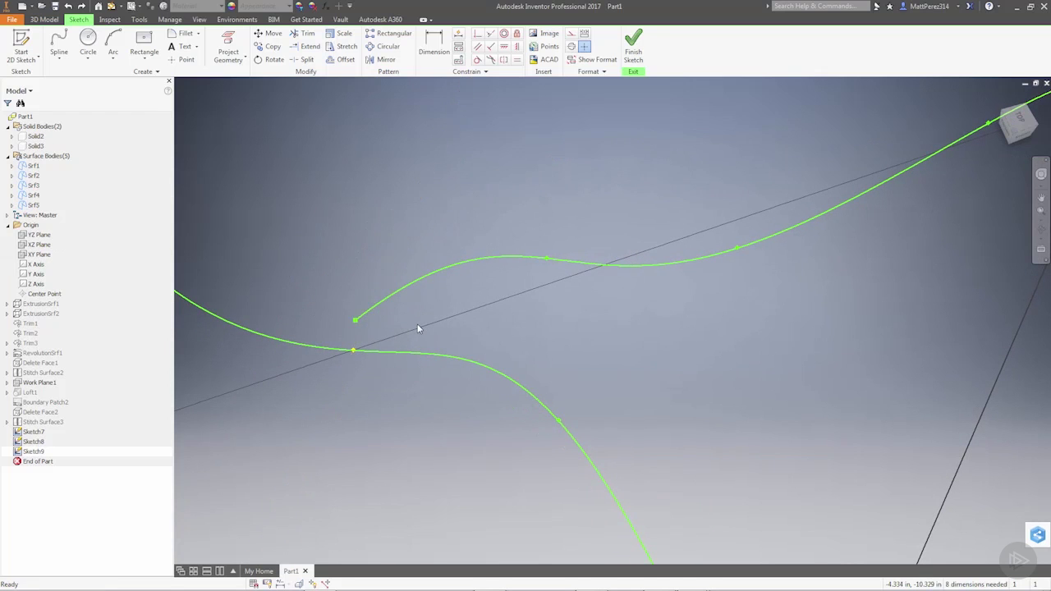
{"action": "key", "text": "F5"}
Finish the 2D sketch and start a 3D sketch with the interpolation spline tool.
{"action": "left_click", "coordinate": [632, 48]}
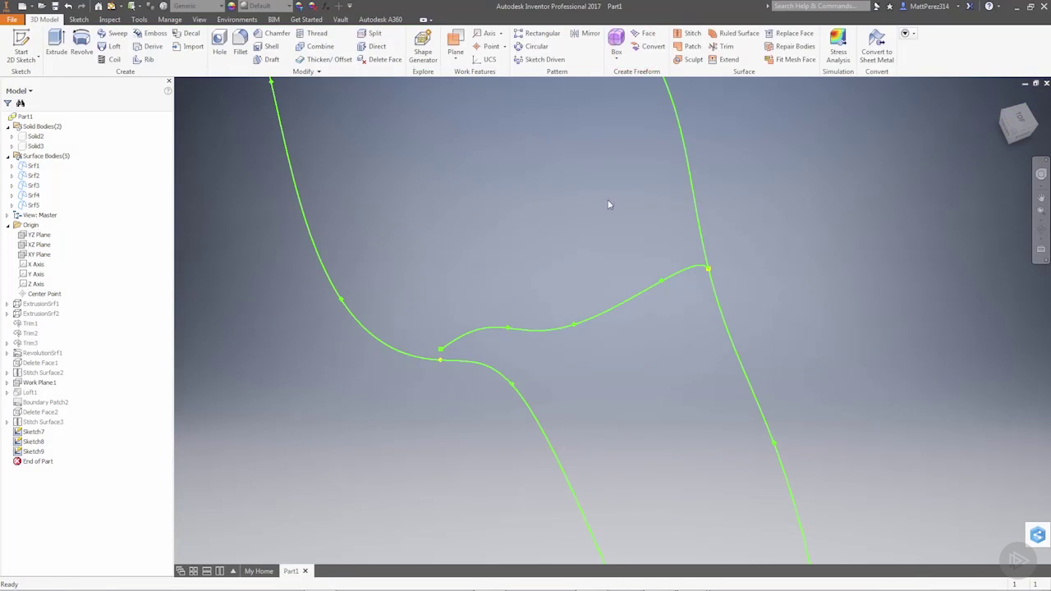
{"action": "left_click", "coordinate": [38, 56]}
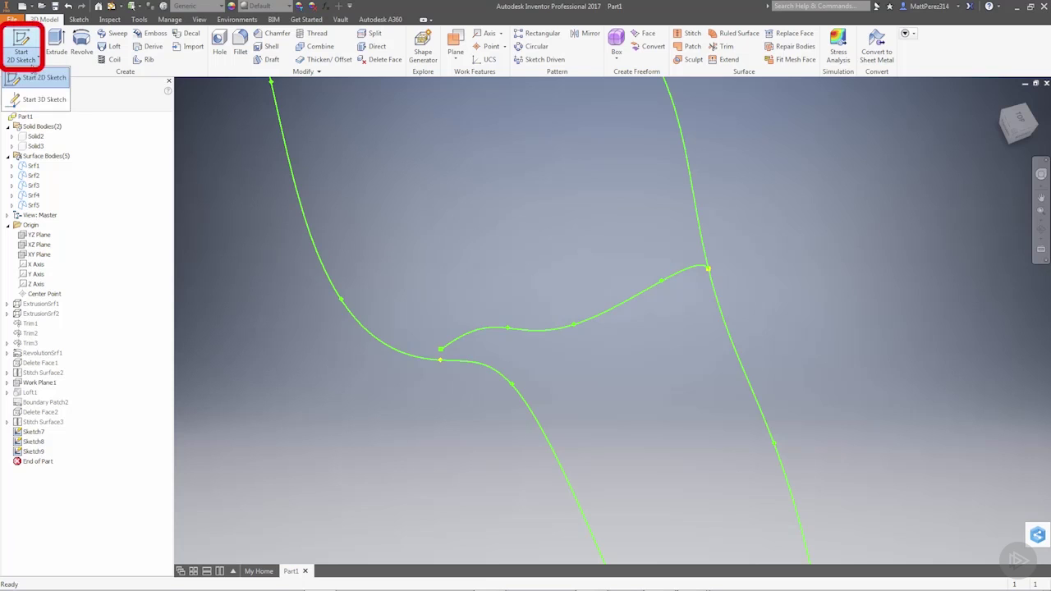
{"action": "left_click", "coordinate": [34, 98]}
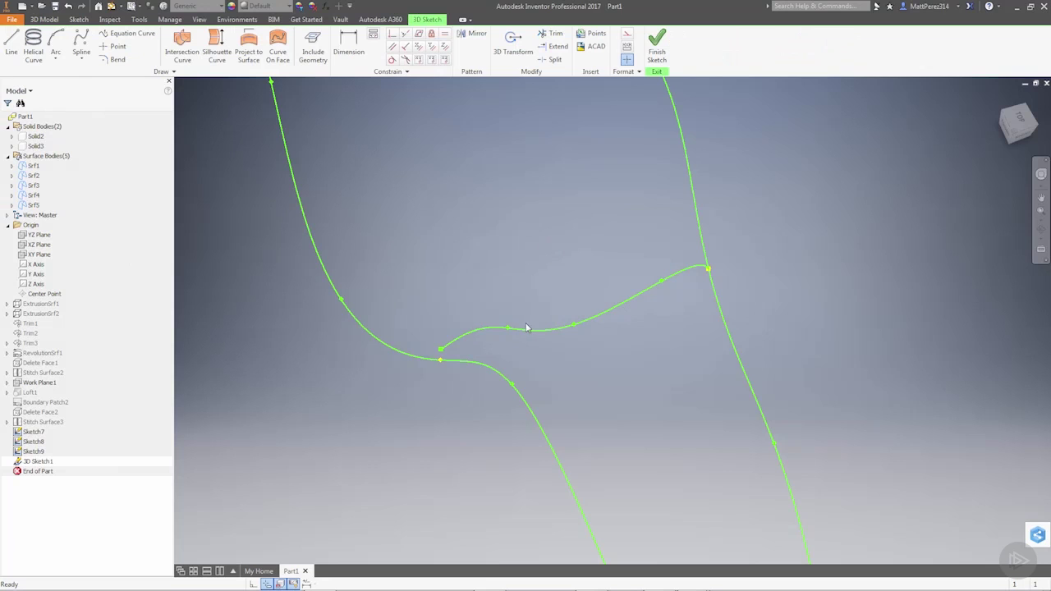
{"action": "left_click", "coordinate": [81, 59]}
{"action": "left_click", "coordinate": [97, 100]}
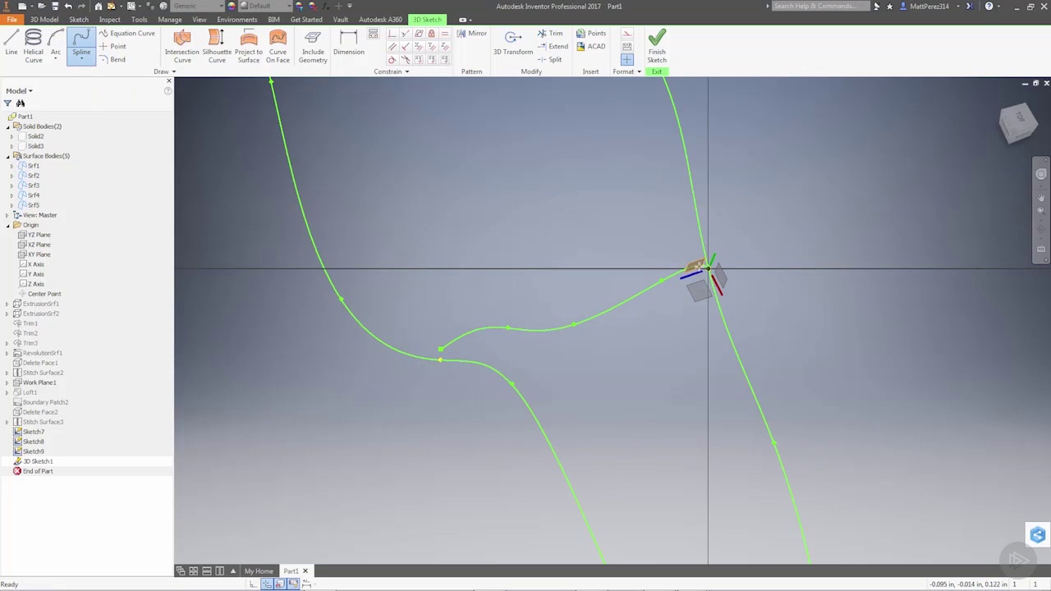
Draw a 3D spline from the right junction point to the left section's endpoint.
{"action": "left_click", "coordinate": [696, 266]}
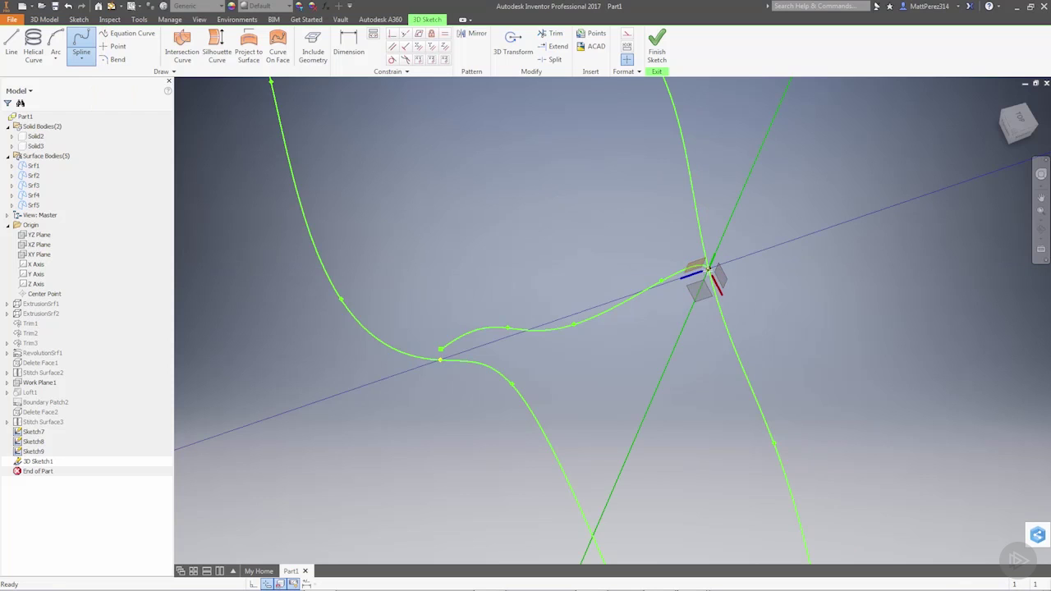
{"action": "left_click_drag", "start_coordinate": [708, 268], "coordinate": [704, 248]}
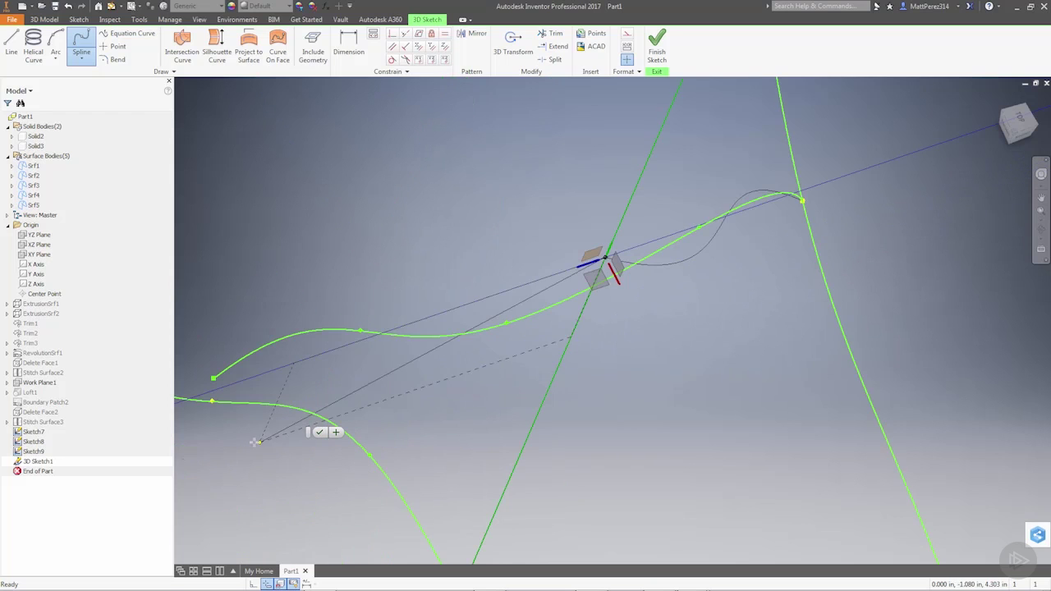
{"action": "left_click", "coordinate": [212, 400]}
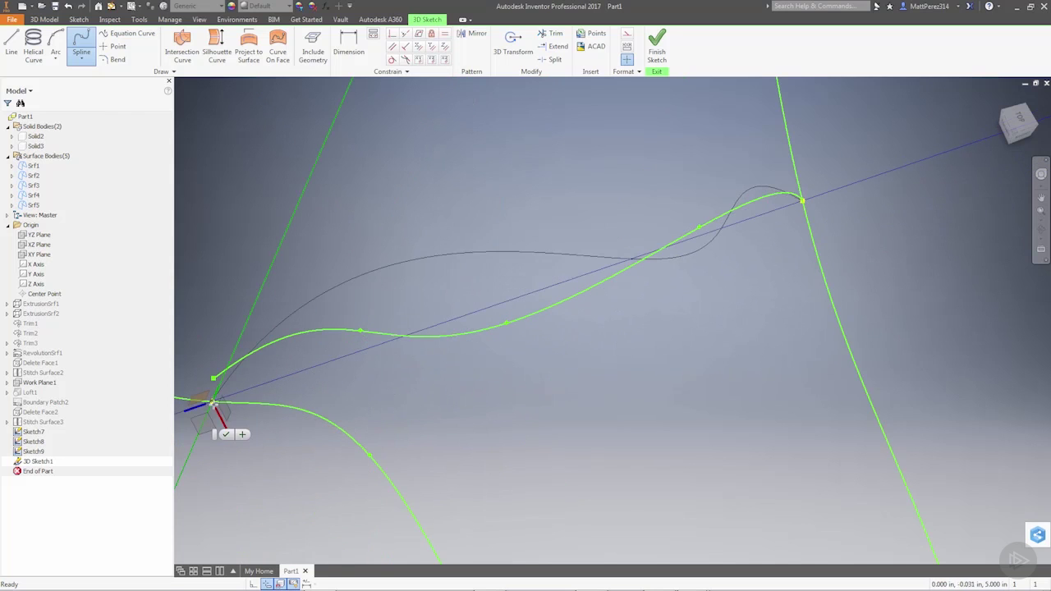
{"action": "left_click", "coordinate": [226, 431]}
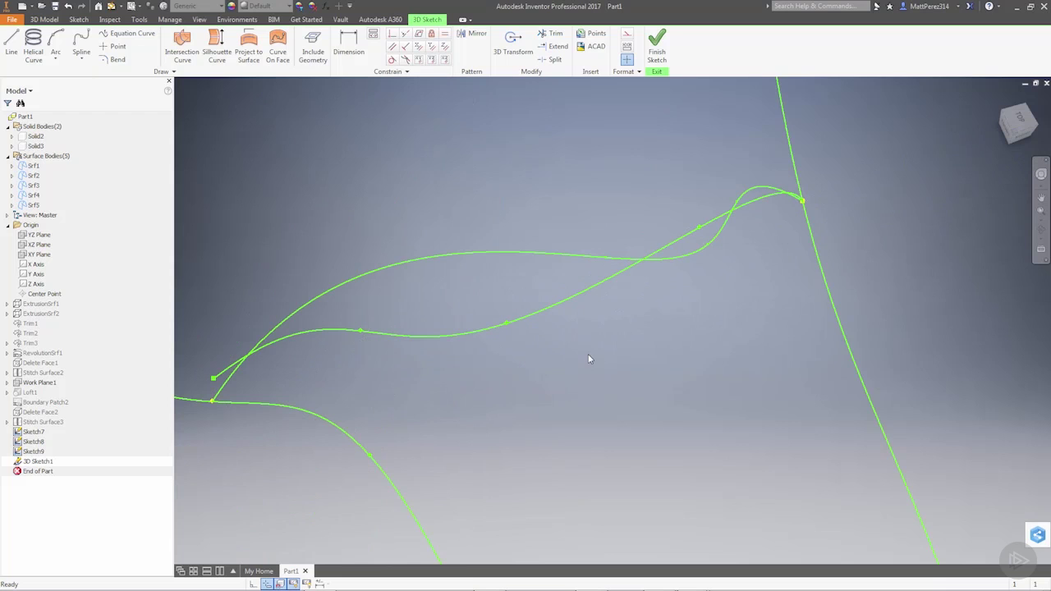
Hide Sketch9 and orbit to inspect the new 3D rail between the sections.
{"action": "right_click", "coordinate": [33, 451]}
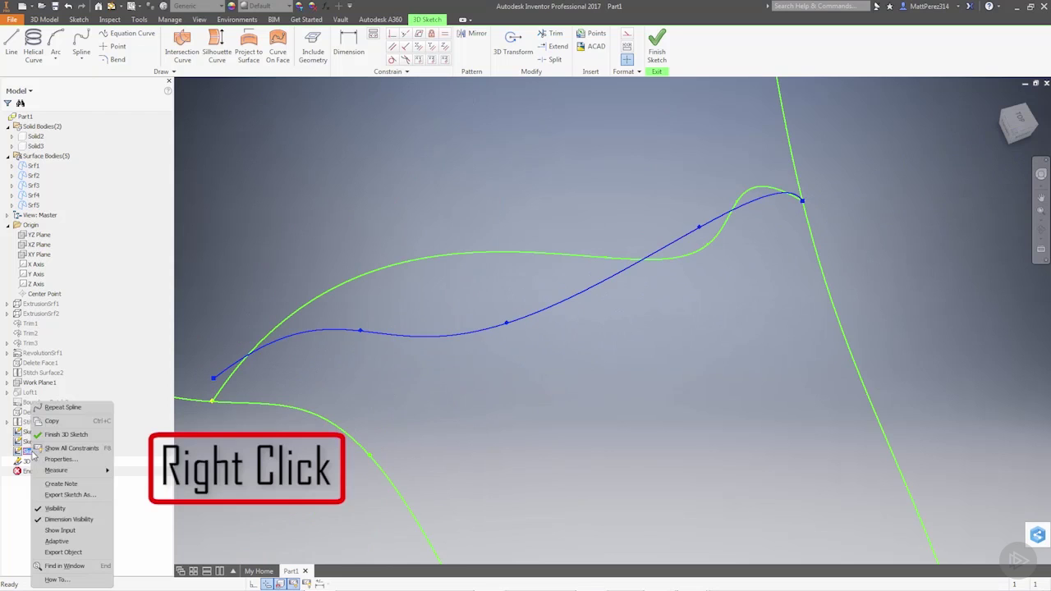
{"action": "left_click", "coordinate": [51, 508]}
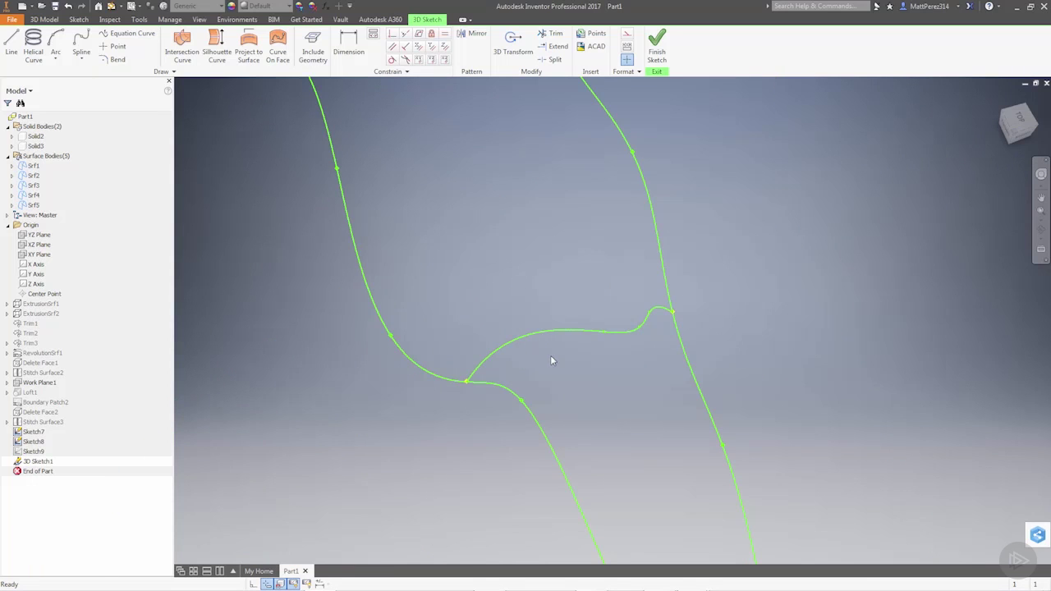
{"action": "mouse_move", "coordinate": [613, 365]}
{"action": "middle_mouse_down", "text": "shift"}
{"action": "mouse_move", "coordinate": [561, 314]}
{"action": "mouse_move", "coordinate": [604, 333]}
{"action": "middle_mouse_up", "text": "shift"}
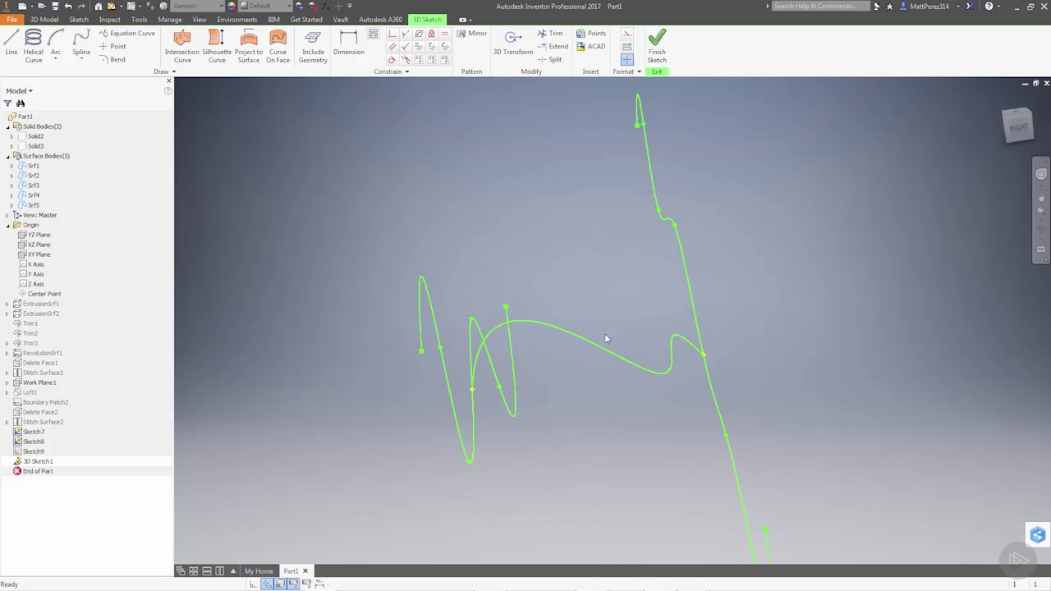
{"action": "scroll", "coordinate": [689, 349], "scroll_direction": "down", "scroll_amount": 5}
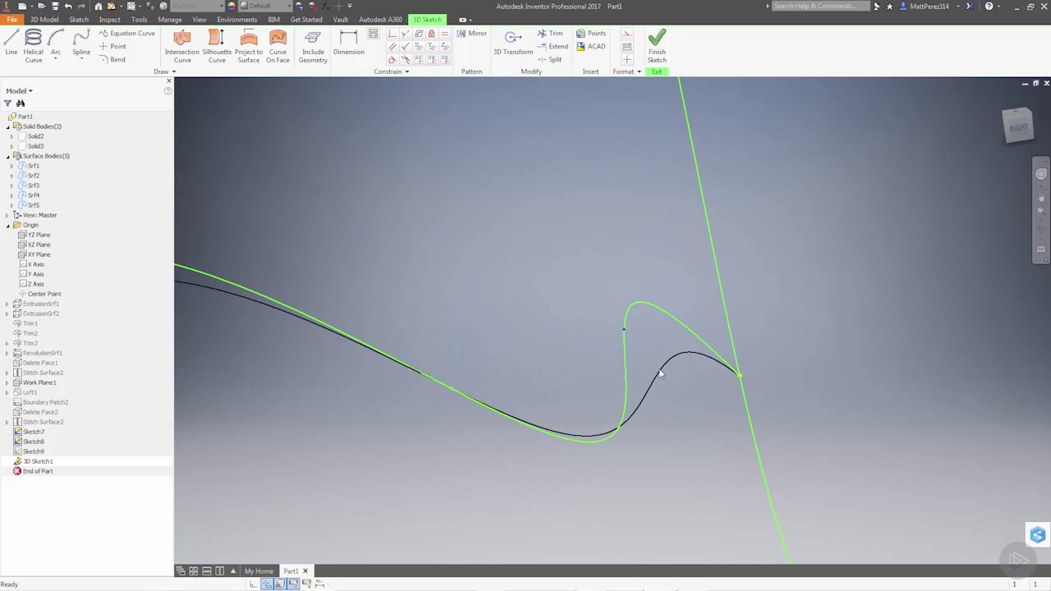
{"action": "scroll", "coordinate": [690, 381], "scroll_direction": "up", "scroll_amount": 5}
{"action": "mouse_move", "coordinate": [618, 397]}
{"action": "middle_mouse_down", "text": "shift"}
{"action": "mouse_move", "coordinate": [633, 408]}
{"action": "mouse_move", "coordinate": [607, 389]}
{"action": "mouse_move", "coordinate": [628, 394]}
{"action": "middle_mouse_up", "text": "shift"}
{"action": "scroll", "coordinate": [633, 408], "scroll_direction": "down", "scroll_amount": 5}
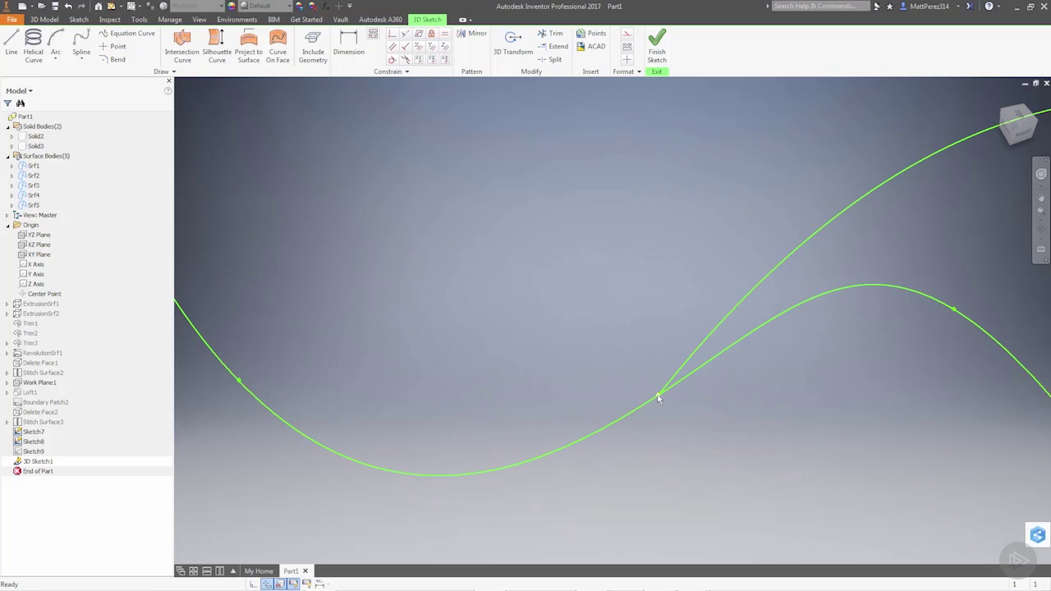
Finish the 3D sketch and start a surface loft with the two spline curves as sections.
{"action": "left_click", "coordinate": [657, 45]}
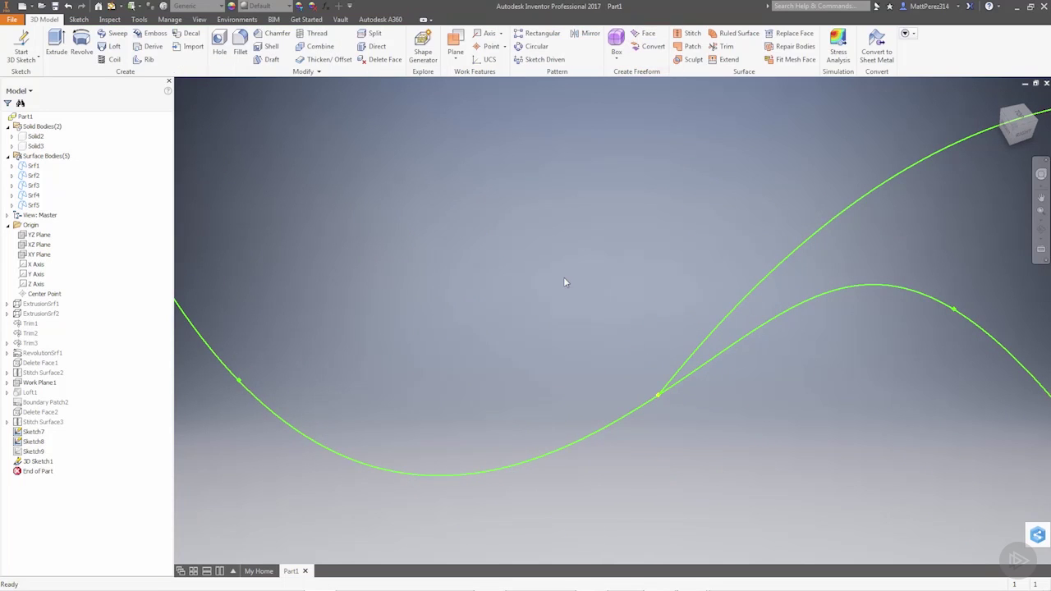
{"action": "left_click", "coordinate": [112, 46]}
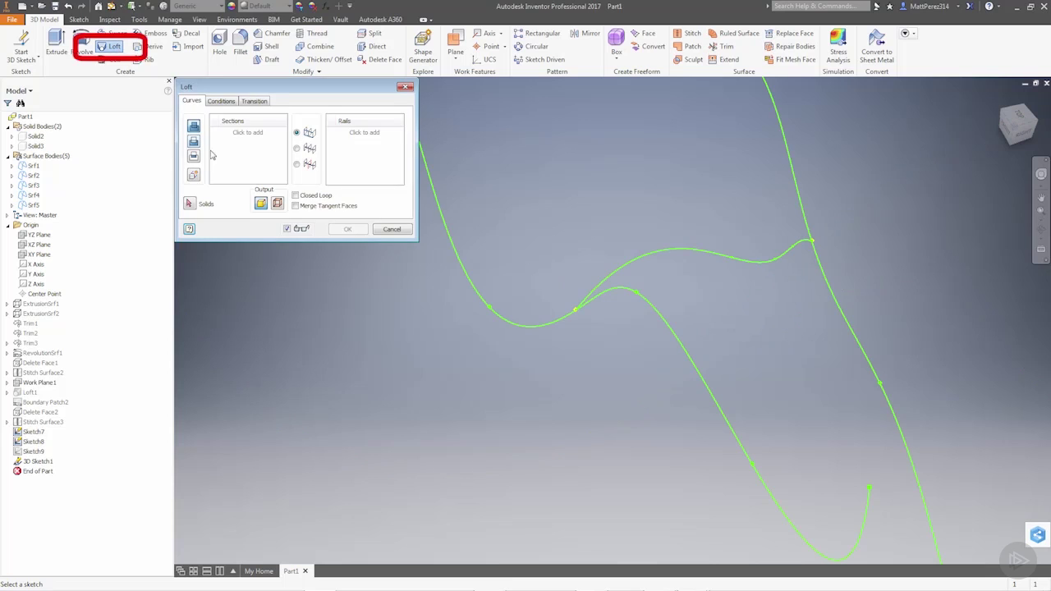
{"action": "left_click", "coordinate": [278, 204]}
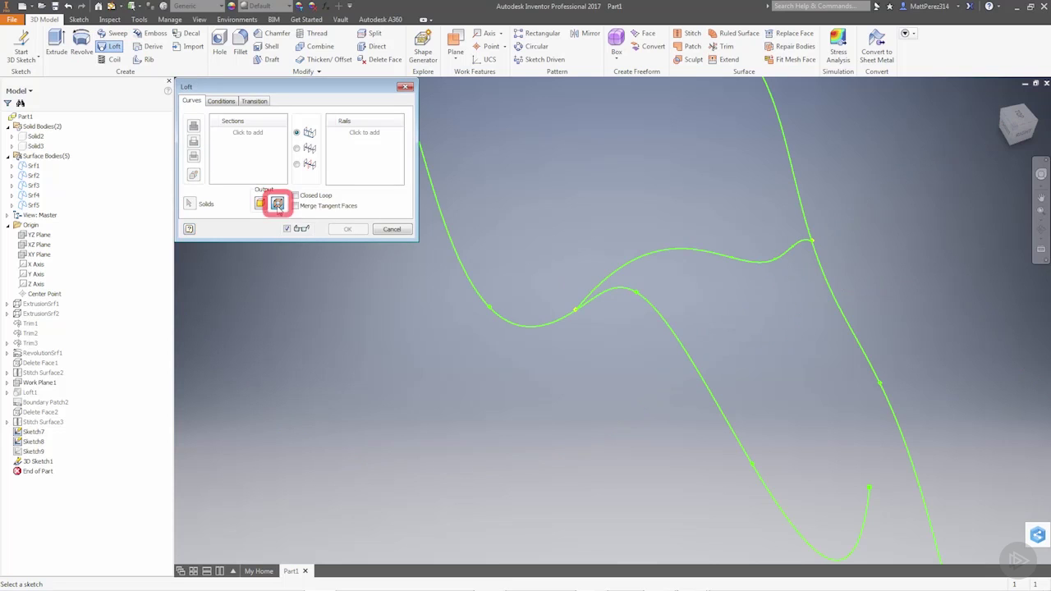
{"action": "left_click", "coordinate": [252, 134]}
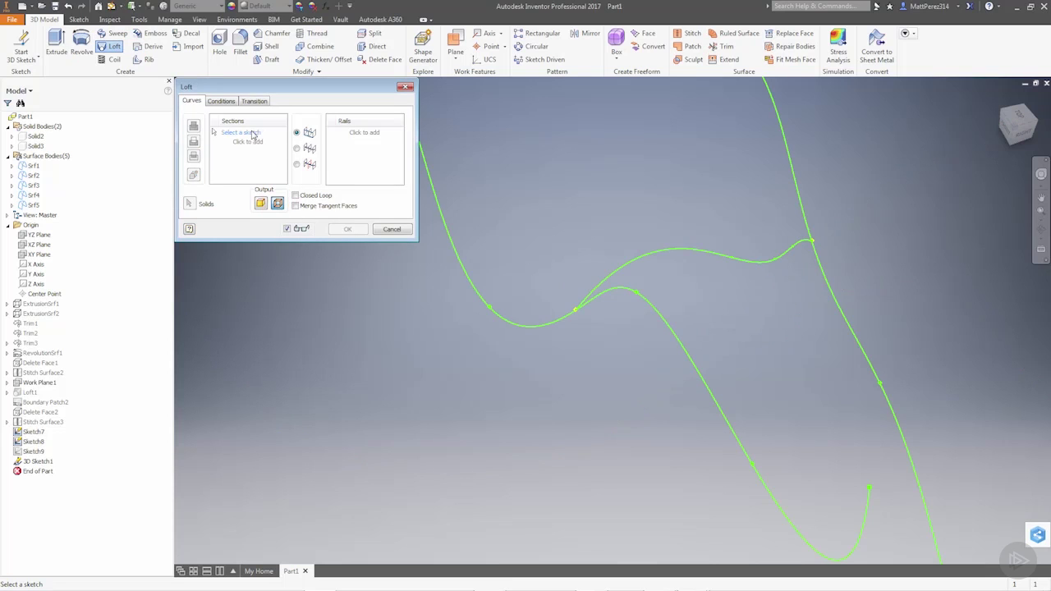
{"action": "left_click", "coordinate": [781, 136]}
{"action": "left_click", "coordinate": [257, 144]}
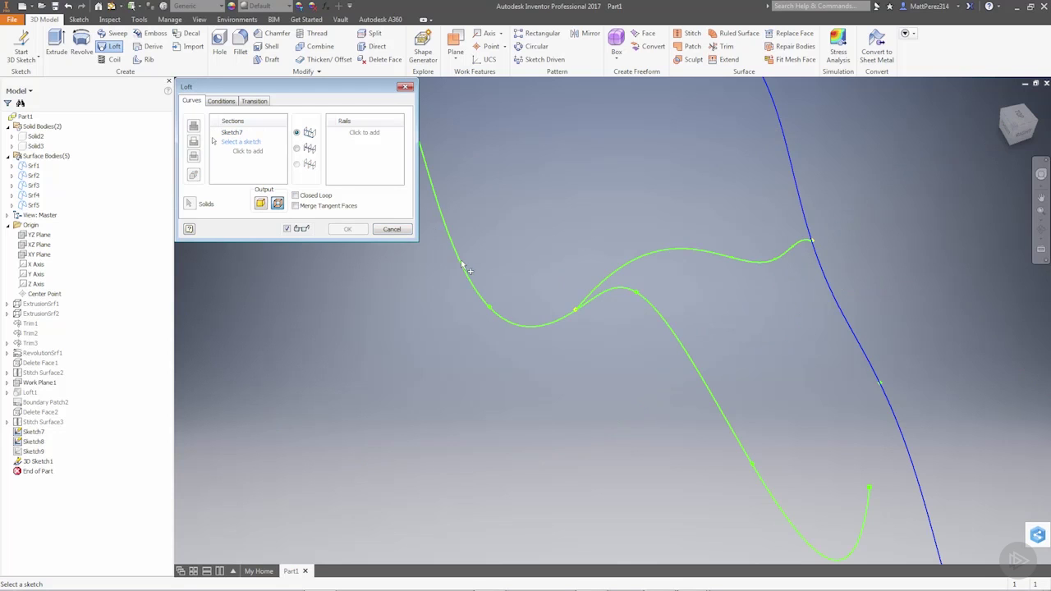
{"action": "left_click", "coordinate": [463, 267]}
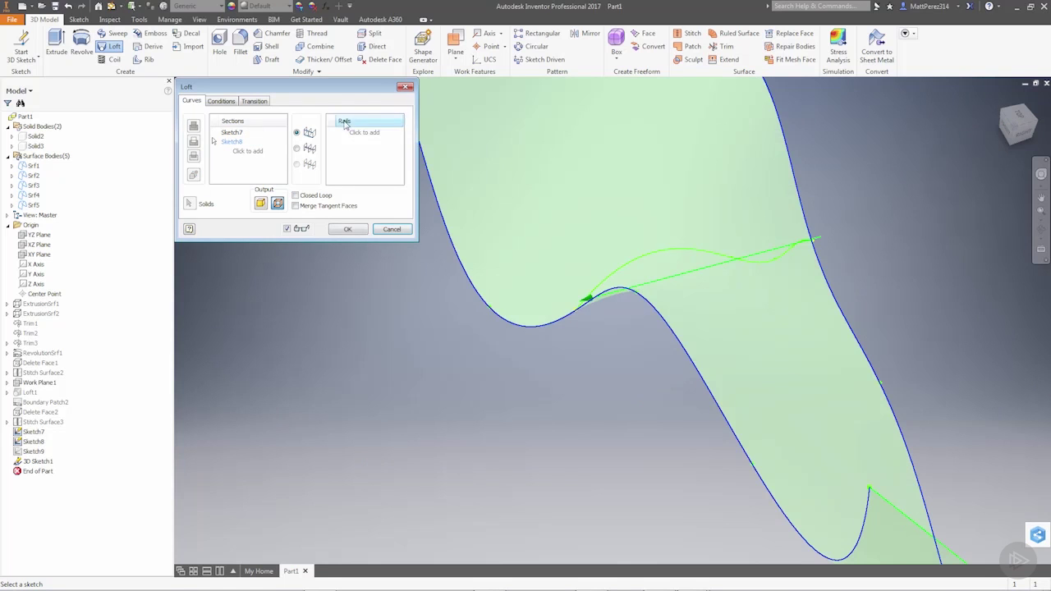
Add 3D Sketch1 as the rail, check the curves' junction, and confirm the loft, which fails.
{"action": "left_click", "coordinate": [362, 133]}
{"action": "left_click", "coordinate": [705, 246]}
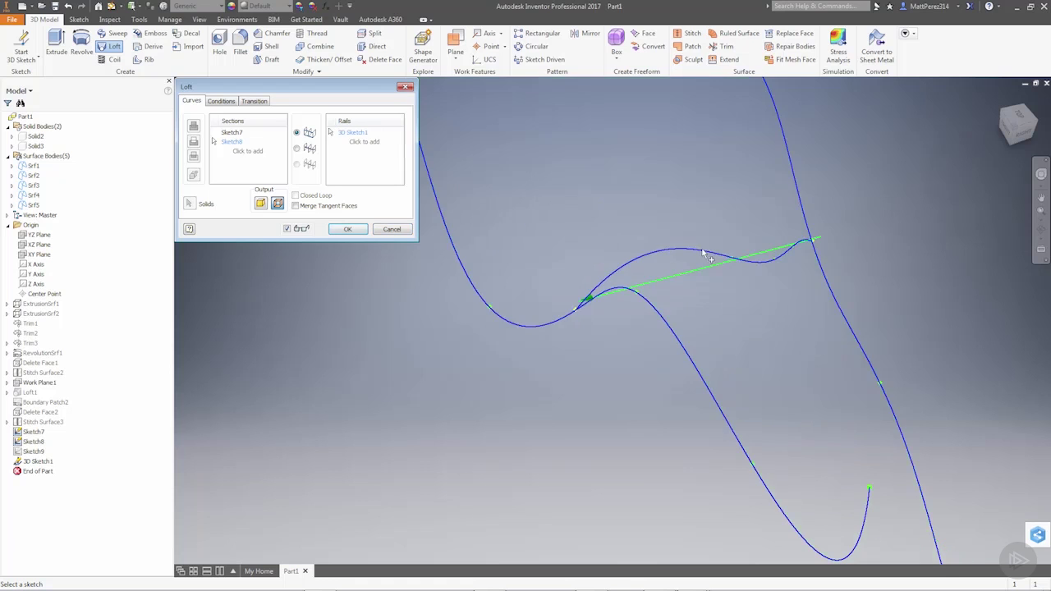
{"action": "middle_click_drag", "start_coordinate": [793, 285], "coordinate": [764, 277], "text": "shift"}
{"action": "scroll", "coordinate": [632, 392], "scroll_direction": "down", "scroll_amount": 5}
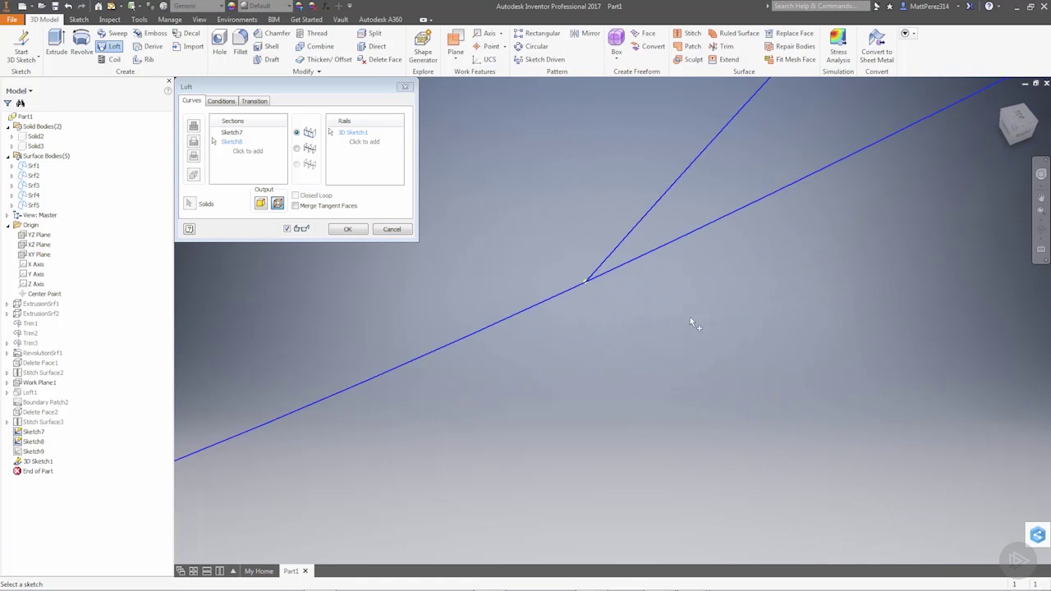
{"action": "middle_click_drag", "start_coordinate": [590, 294], "coordinate": [577, 261]}
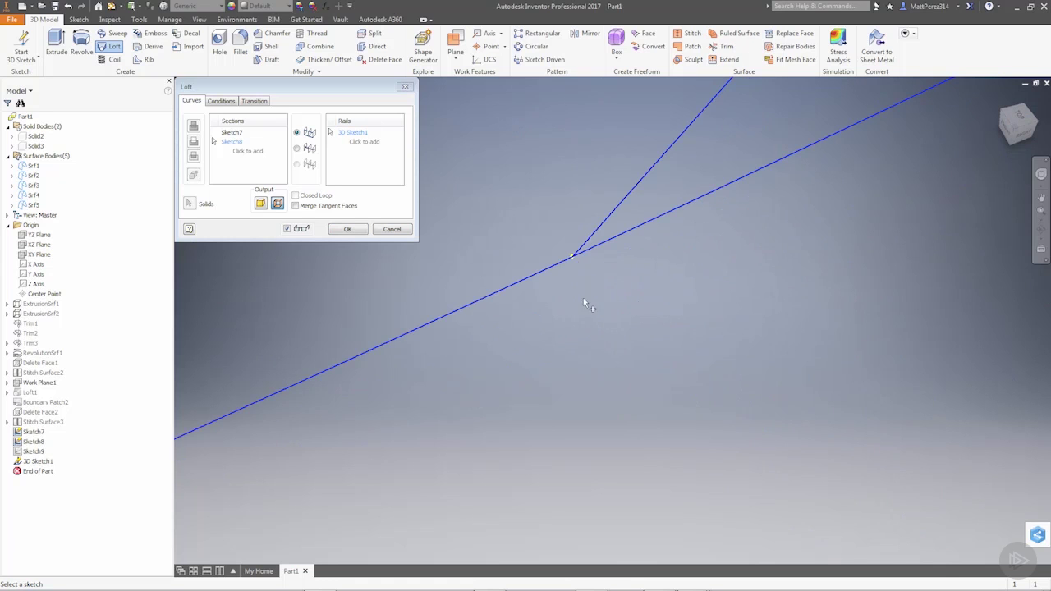
{"action": "middle_click_drag", "start_coordinate": [584, 300], "coordinate": [976, 303], "text": "shift"}
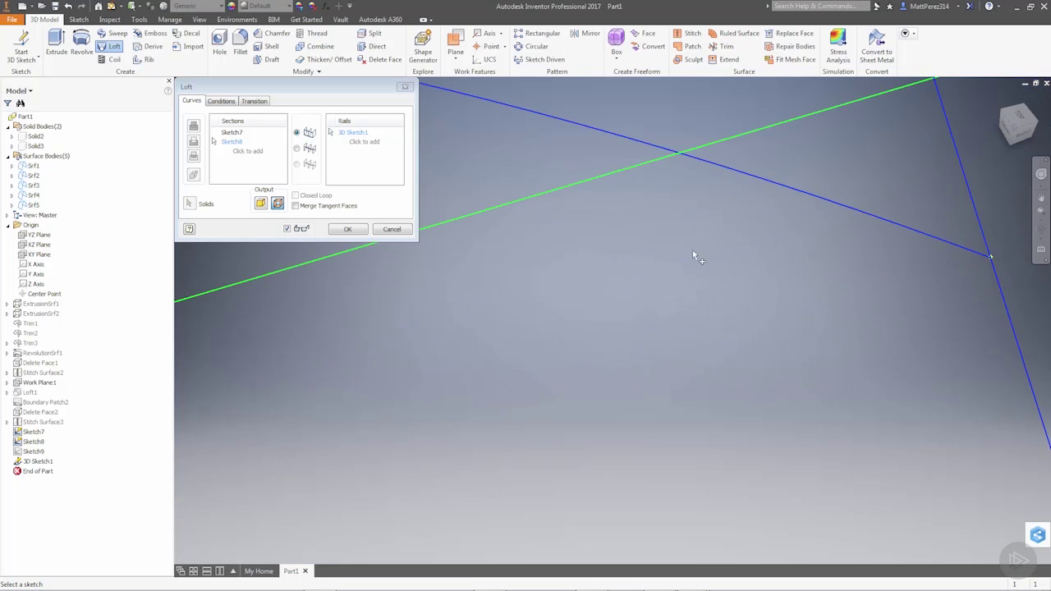
{"action": "left_click", "coordinate": [348, 229]}
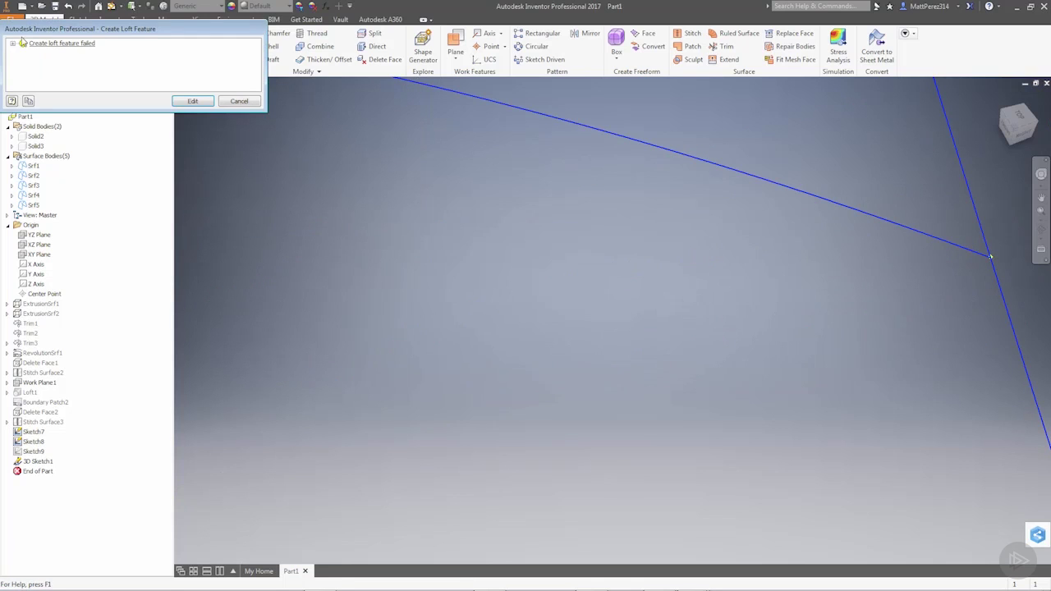
Expand the loft error tree to its self-intersecting surfaces message, then cancel the failed loft.
{"action": "left_click", "coordinate": [12, 43]}
{"action": "left_click", "coordinate": [23, 52]}
{"action": "left_click", "coordinate": [34, 61]}
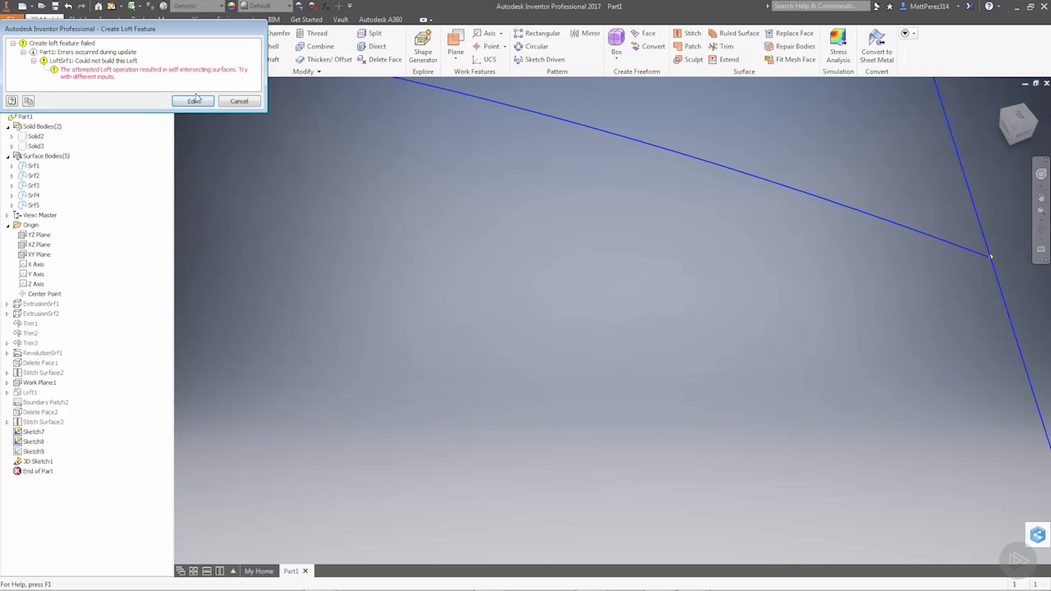
{"action": "left_click", "coordinate": [239, 102]}
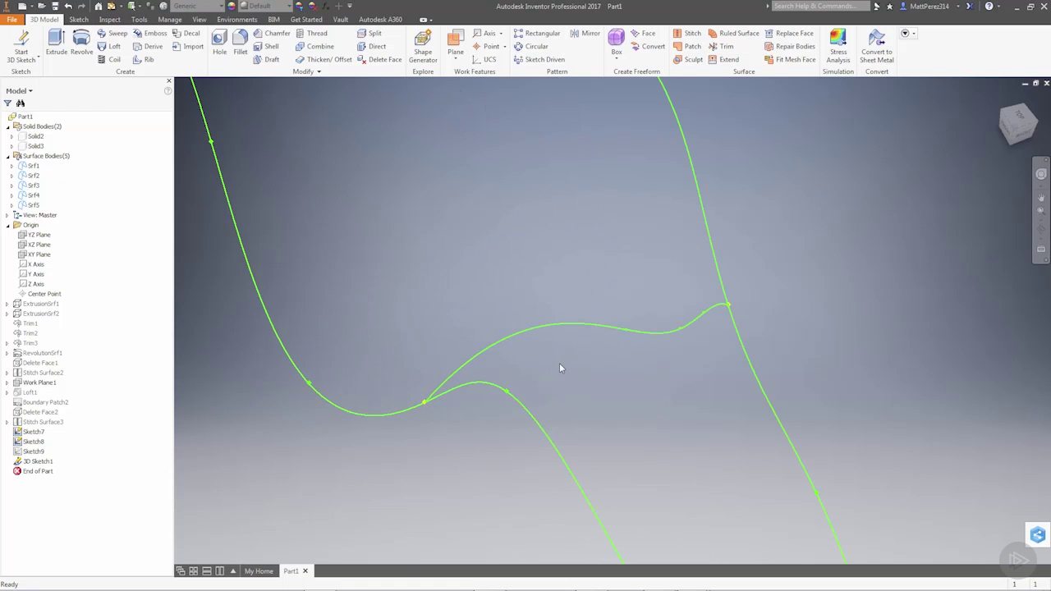
Edit Sketch7, shifting an upper fit point left and a lower fit point right, then finish.
{"action": "scroll", "coordinate": [559, 368], "scroll_direction": "down", "scroll_amount": 5}
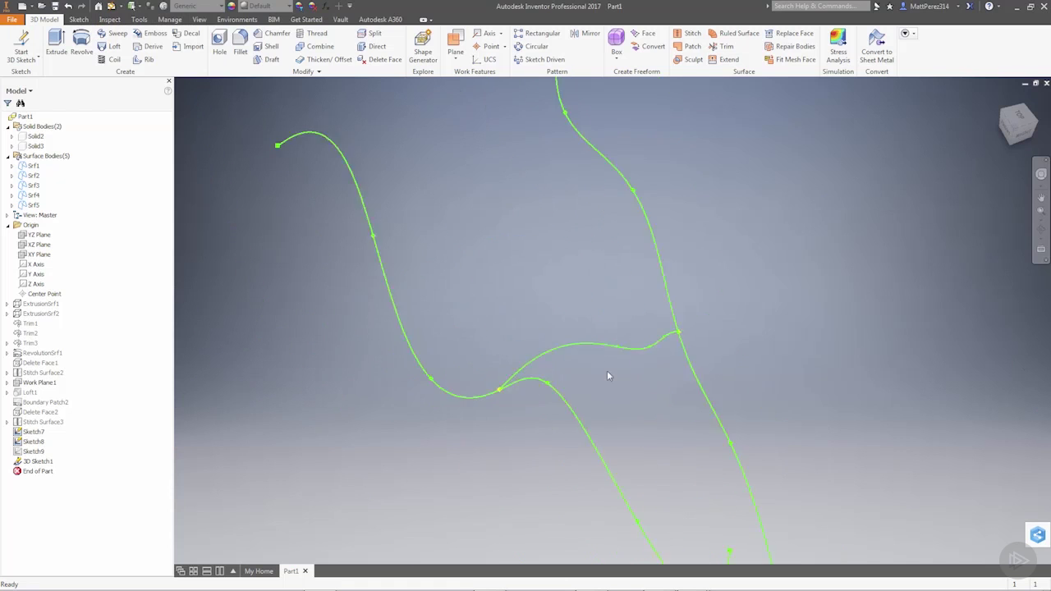
{"action": "left_click", "coordinate": [33, 432]}
{"action": "right_click", "coordinate": [32, 431]}
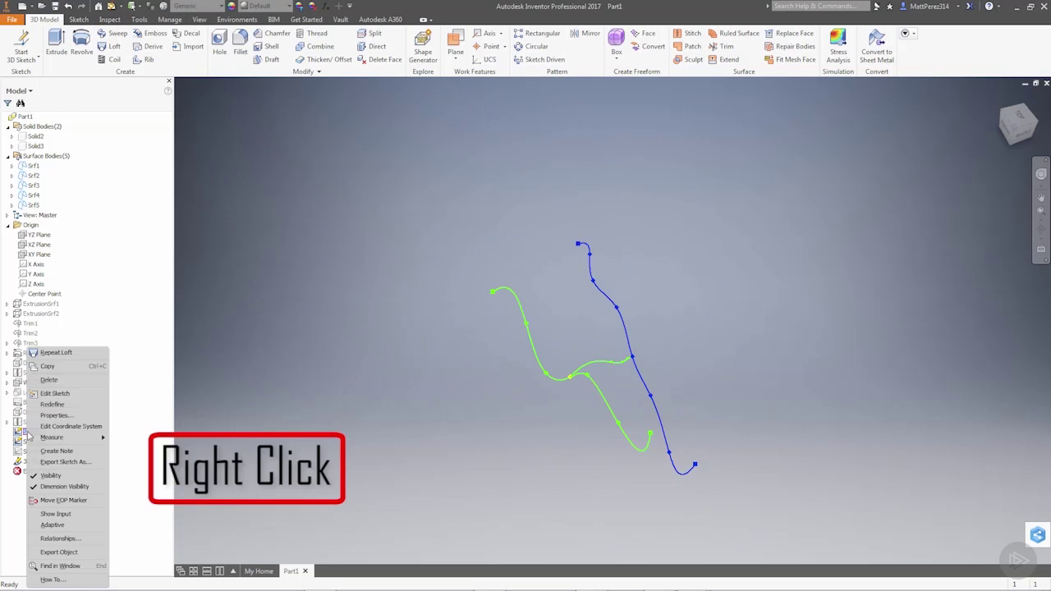
{"action": "left_click", "coordinate": [56, 395]}
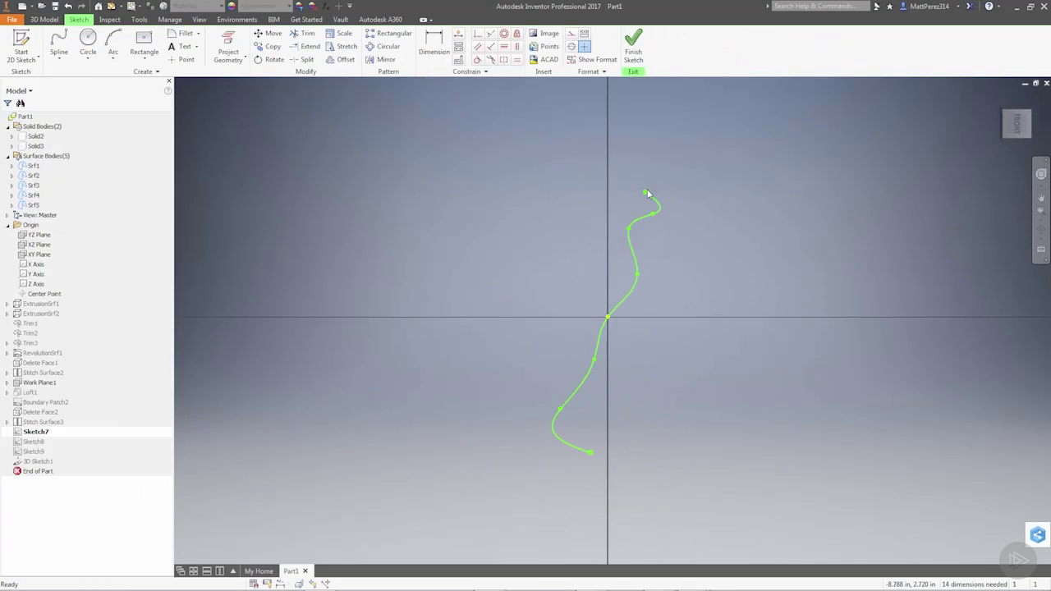
{"action": "scroll", "coordinate": [653, 216], "scroll_direction": "up", "scroll_amount": 5}
{"action": "left_click_drag", "start_coordinate": [651, 210], "coordinate": [587, 220]}
{"action": "scroll", "coordinate": [631, 294], "scroll_direction": "down", "scroll_amount": 5}
{"action": "scroll", "coordinate": [617, 438], "scroll_direction": "up", "scroll_amount": 3}
{"action": "left_click_drag", "start_coordinate": [536, 411], "coordinate": [577, 422]}
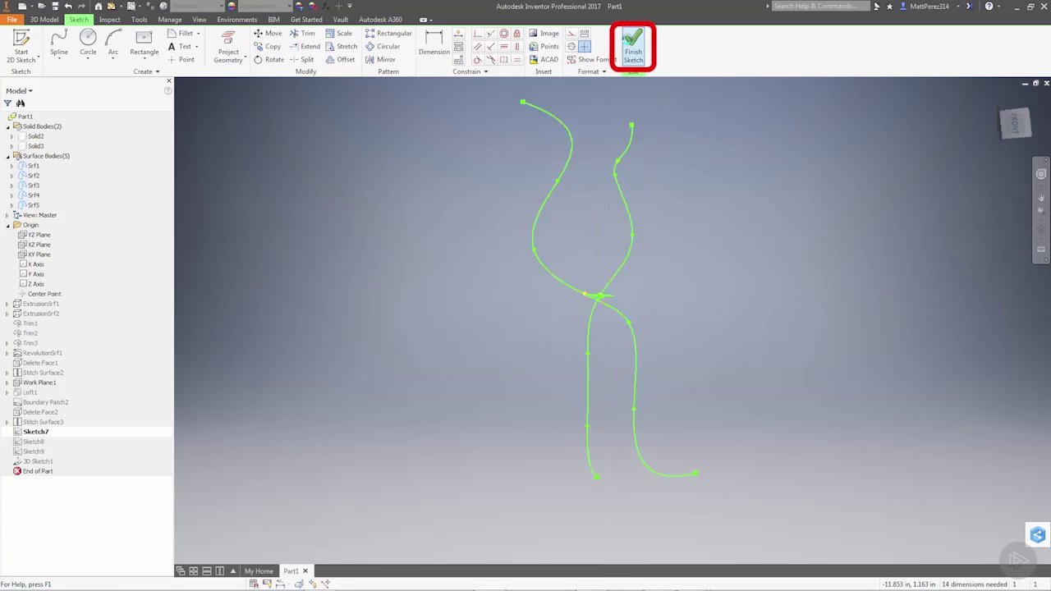
{"action": "left_click", "coordinate": [633, 48]}
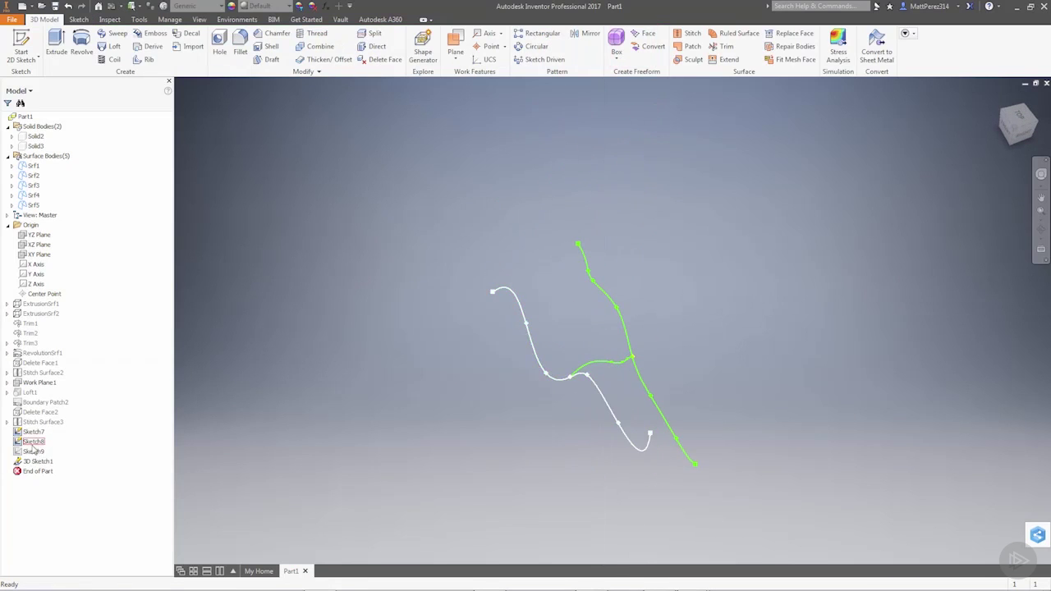
Edit Sketch8, moving its top endpoint right, smoothing the curve, and pulling the bottom end down.
{"action": "right_click", "coordinate": [31, 441]}
{"action": "left_click", "coordinate": [59, 394]}
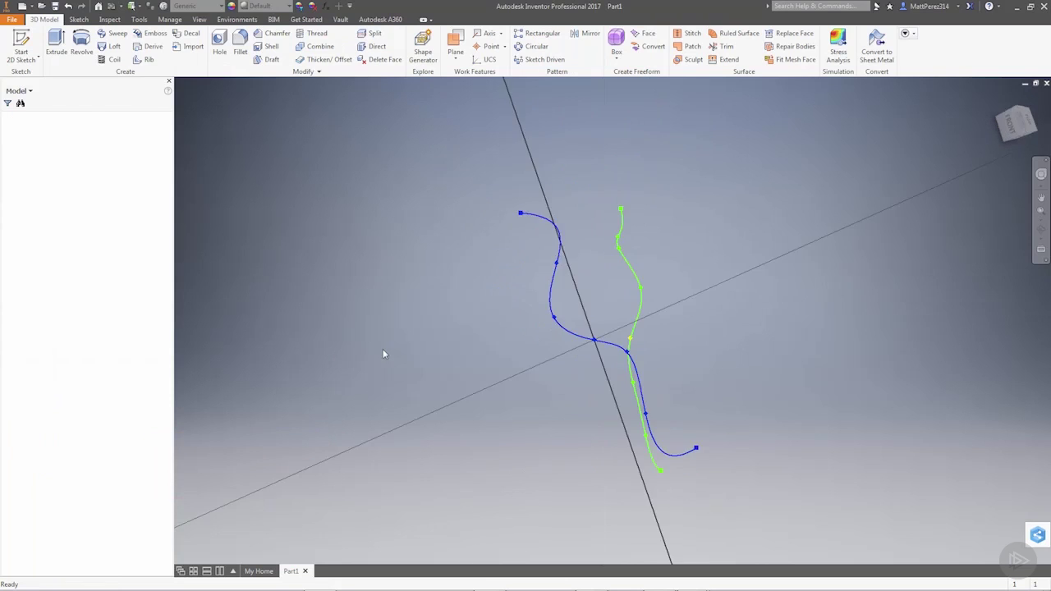
{"action": "left_click_drag", "start_coordinate": [577, 171], "coordinate": [595, 173]}
{"action": "left_click_drag", "start_coordinate": [596, 233], "coordinate": [579, 228]}
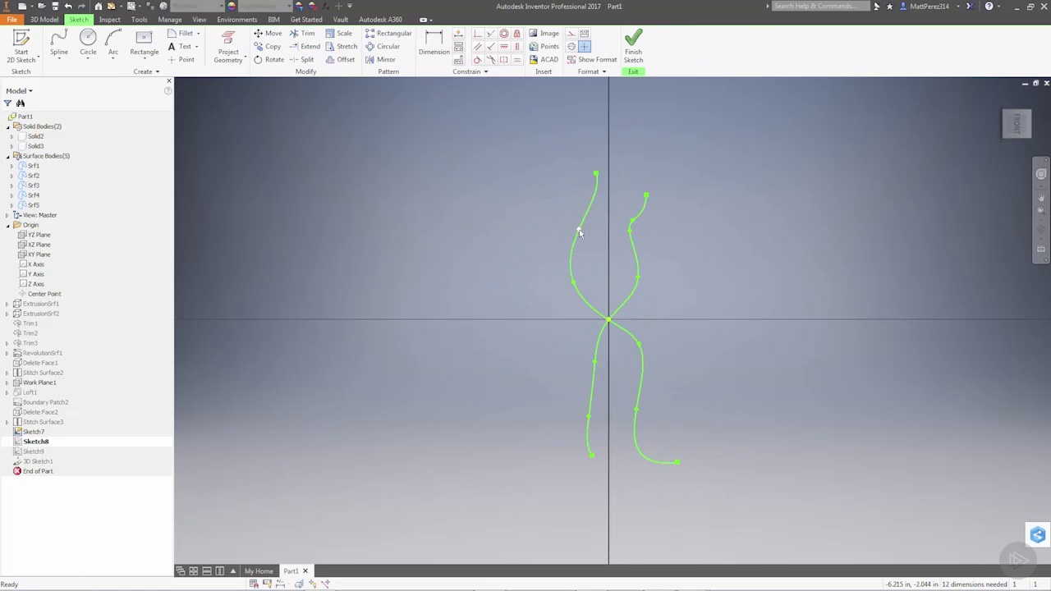
{"action": "left_click_drag", "start_coordinate": [639, 343], "coordinate": [641, 346]}
{"action": "left_click_drag", "start_coordinate": [677, 467], "coordinate": [678, 487]}
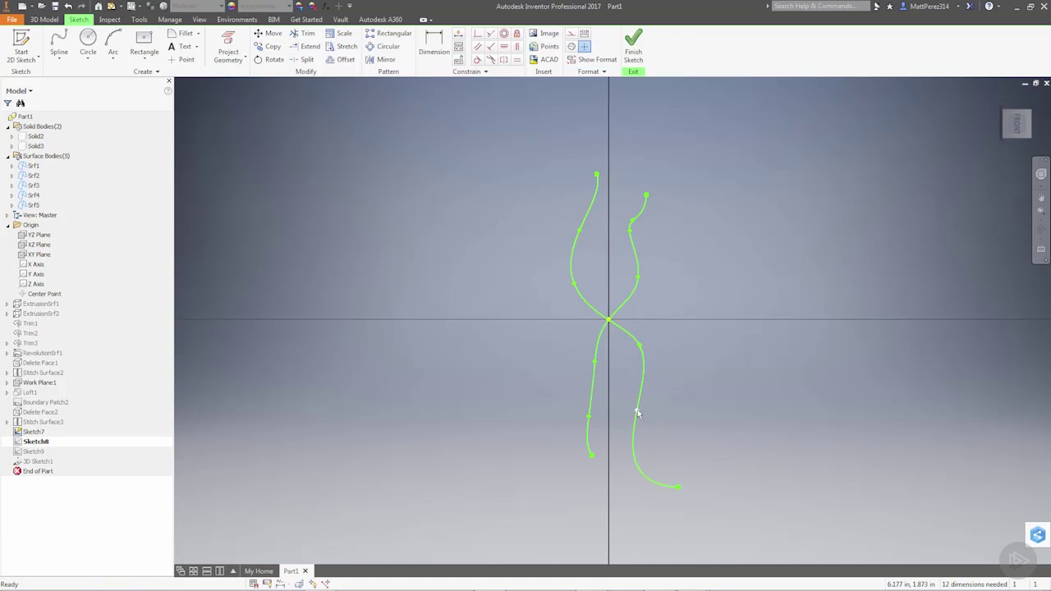
{"action": "left_click_drag", "start_coordinate": [636, 410], "coordinate": [655, 410]}
{"action": "left_click", "coordinate": [633, 47]}
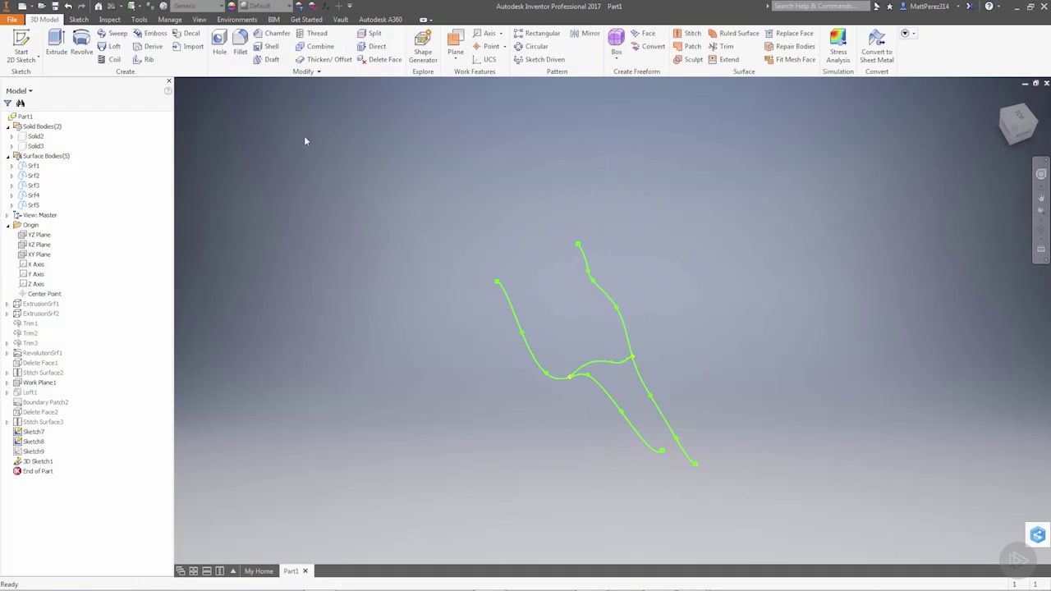
Loft a surface with Sketch7 and Sketch8 as sections and 3D Sketch1 as rail, producing LoftSrf1.
{"action": "left_click", "coordinate": [110, 46]}
{"action": "left_click", "coordinate": [277, 203]}
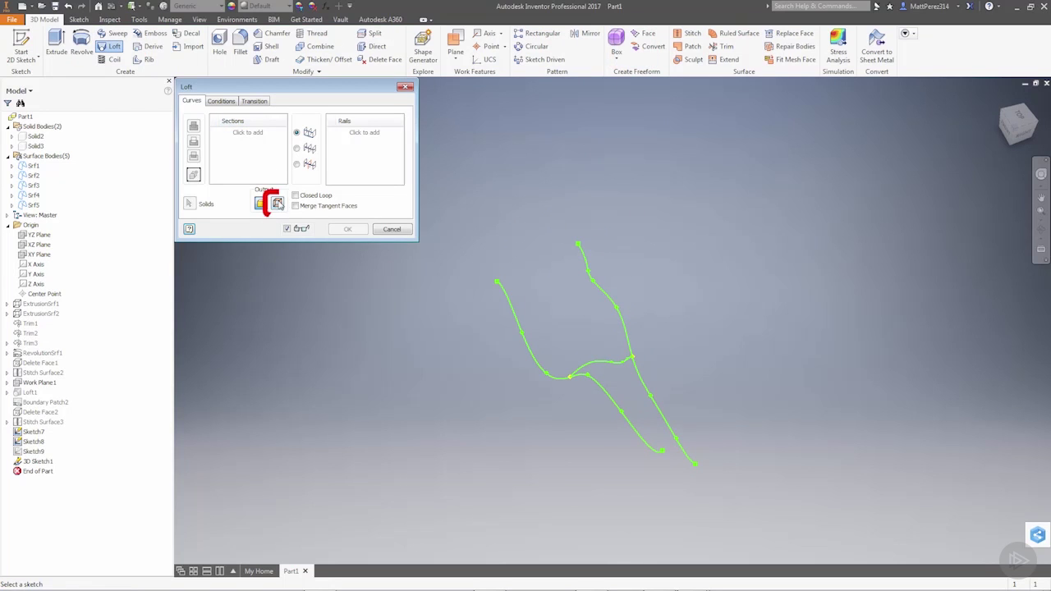
{"action": "left_click", "coordinate": [611, 297]}
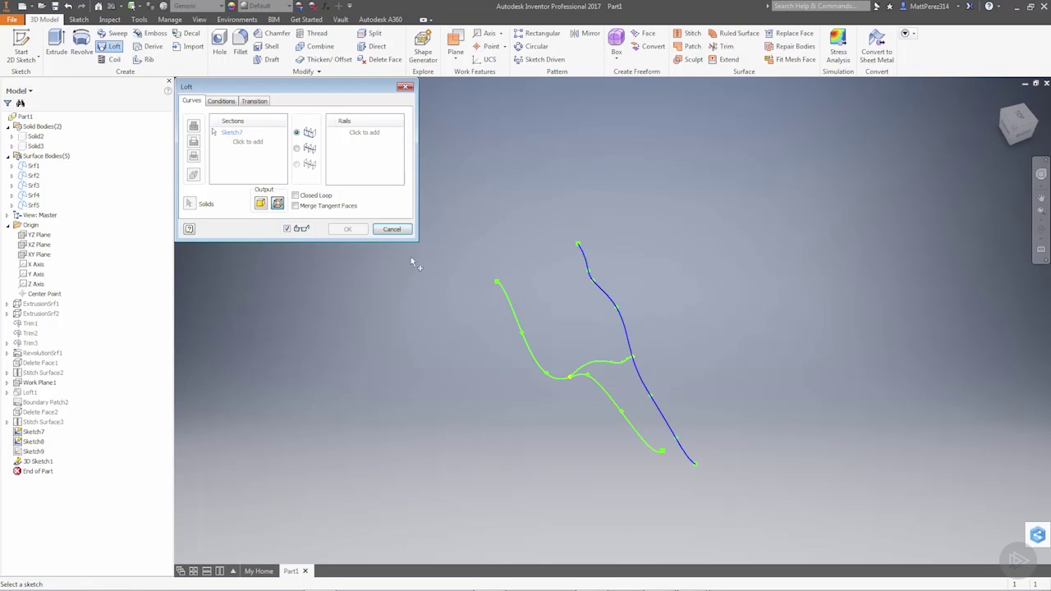
{"action": "left_click", "coordinate": [509, 310]}
{"action": "left_click", "coordinate": [362, 134]}
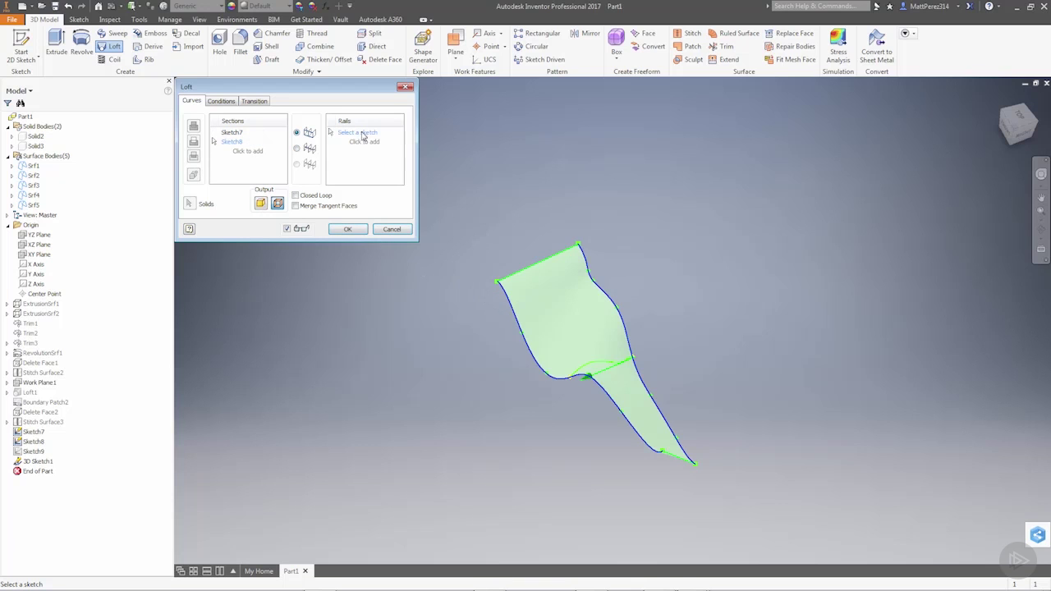
{"action": "left_click", "coordinate": [607, 364]}
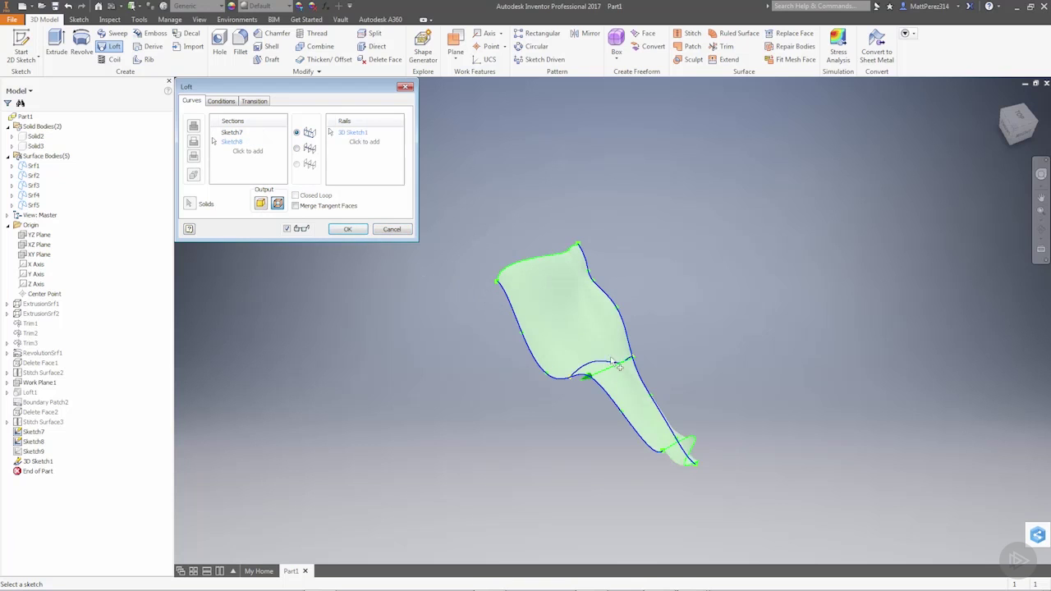
{"action": "middle_click_drag", "start_coordinate": [634, 423], "coordinate": [581, 394], "text": "shift"}
{"action": "scroll", "coordinate": [652, 389], "scroll_direction": "up", "scroll_amount": 5}
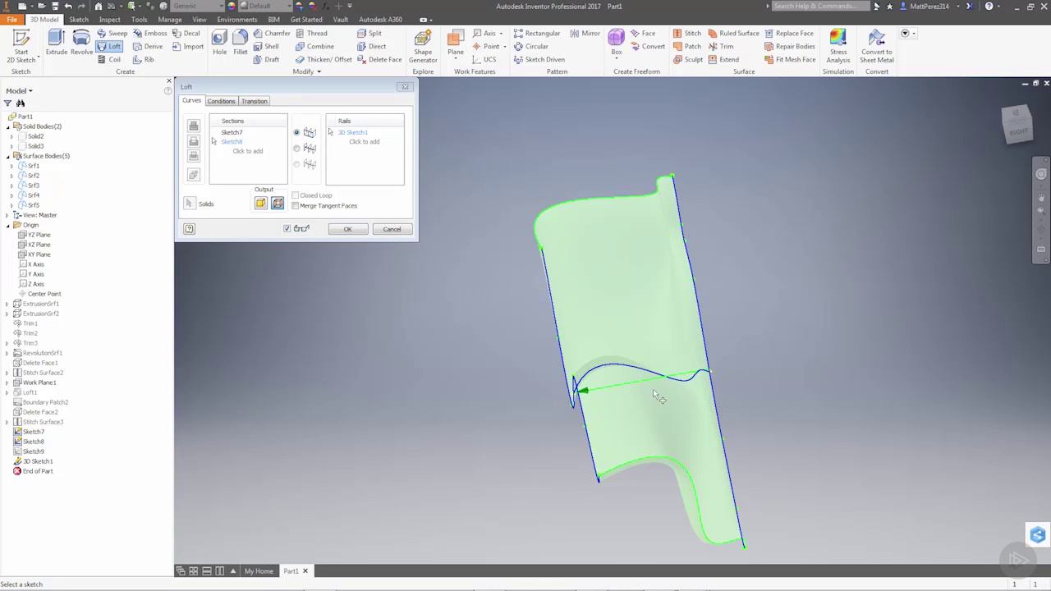
{"action": "scroll", "coordinate": [674, 391], "scroll_direction": "down", "scroll_amount": 5}
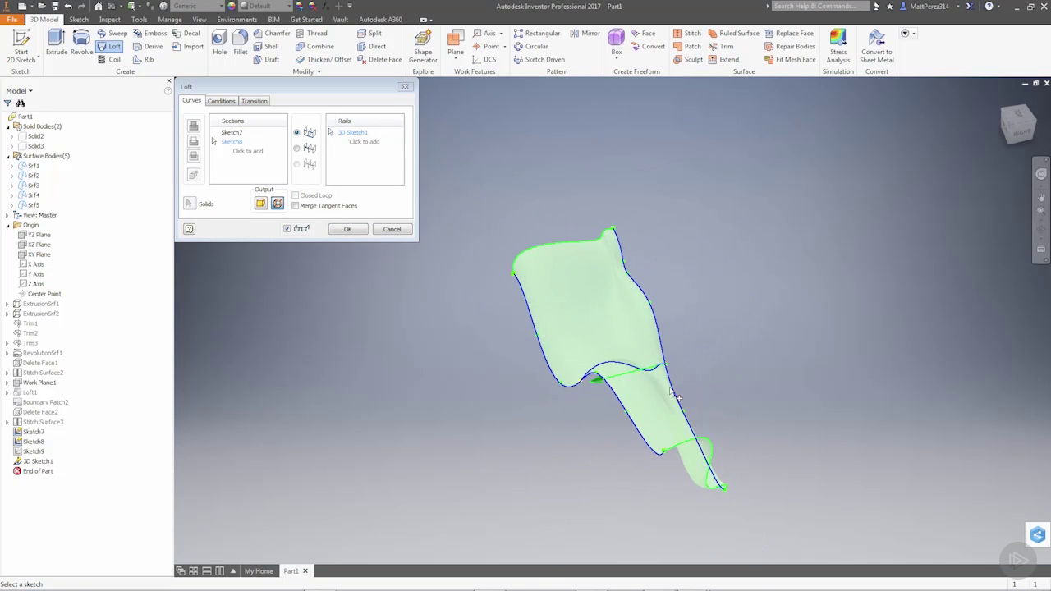
{"action": "left_click", "coordinate": [347, 229]}
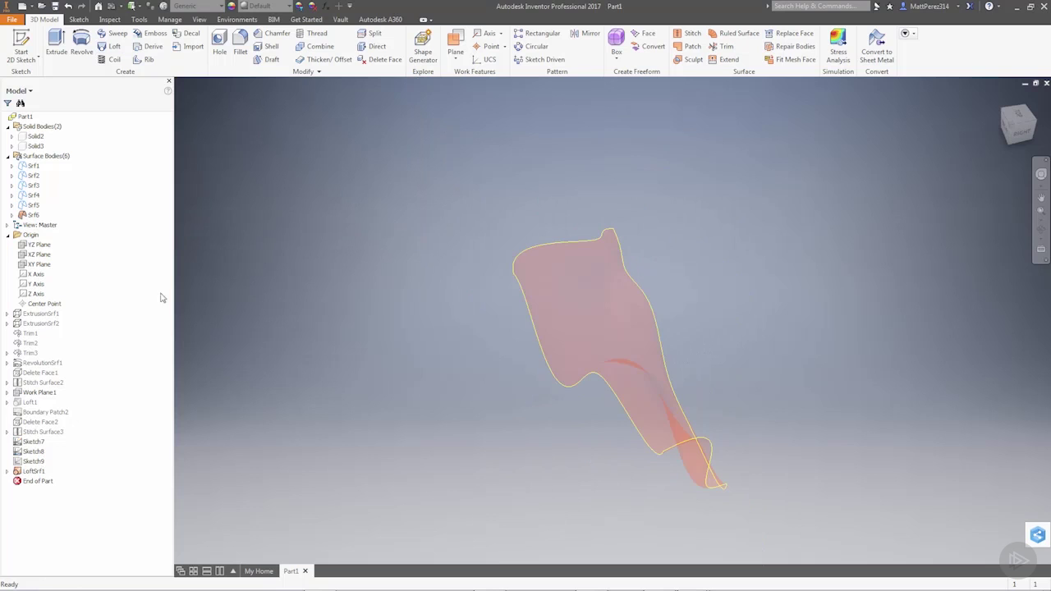
Turn off Srf6's translucency so it shows opaque orange, then orbit to inspect the surface.
{"action": "right_click", "coordinate": [40, 212]}
{"action": "left_click", "coordinate": [47, 271]}
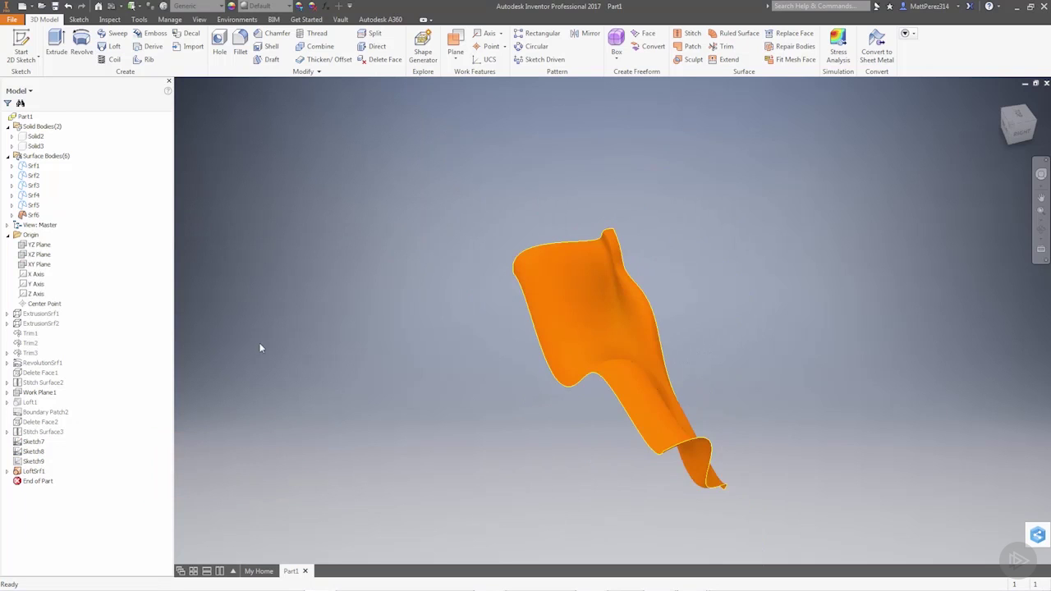
{"action": "middle_click_drag", "start_coordinate": [577, 408], "coordinate": [651, 421], "text": "shift"}
{"action": "middle_click_drag", "start_coordinate": [941, 326], "coordinate": [665, 303], "text": "shift"}
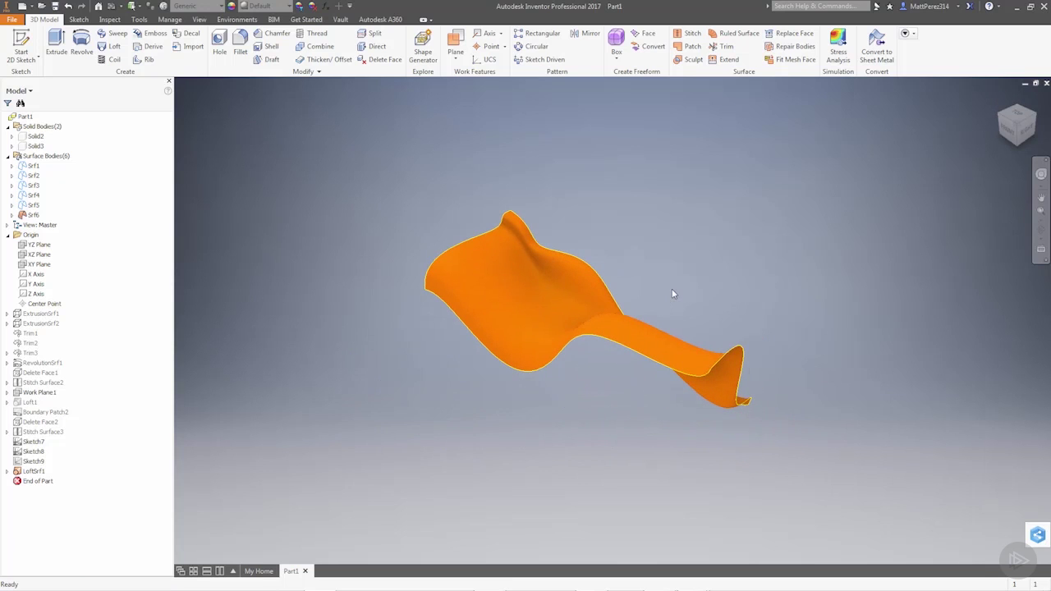